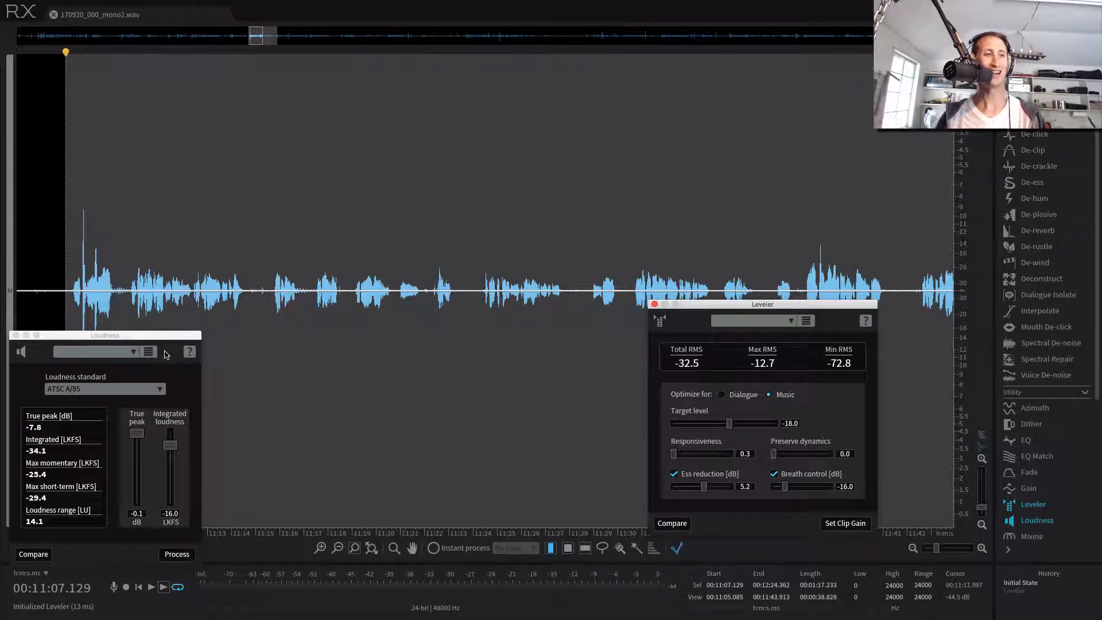
- Apply the Leveler to the selected passage as a clip gain envelope, optimized for Music with a -18.0 target level
{"action": "left_click", "coordinate": [170, 340]}
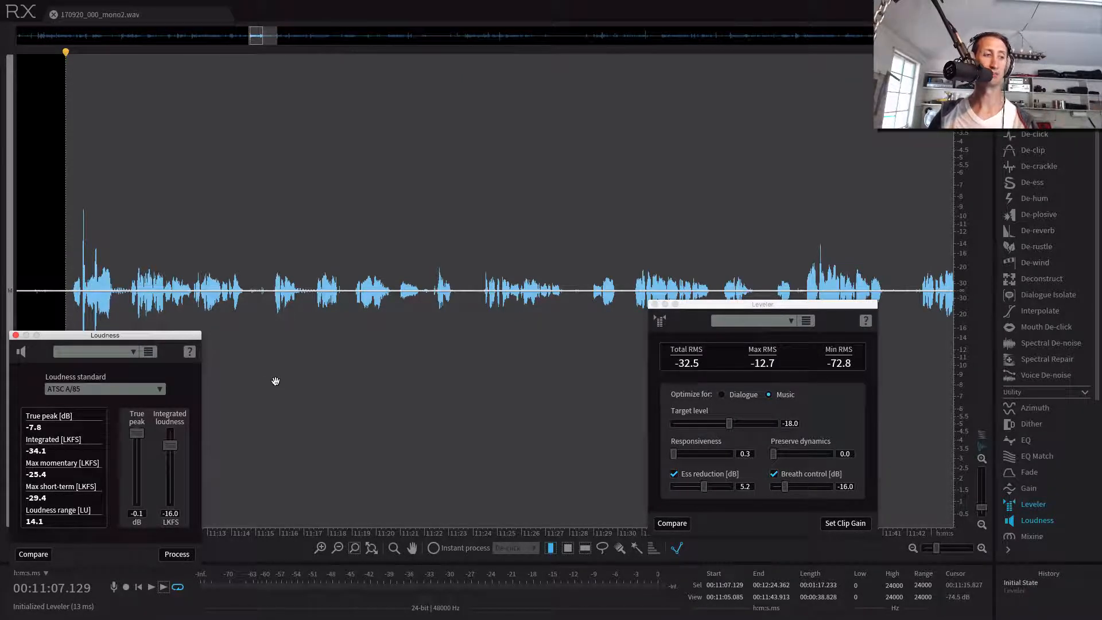
{"action": "scroll", "coordinate": [276, 382], "scroll_direction": "down", "scroll_amount": 3}
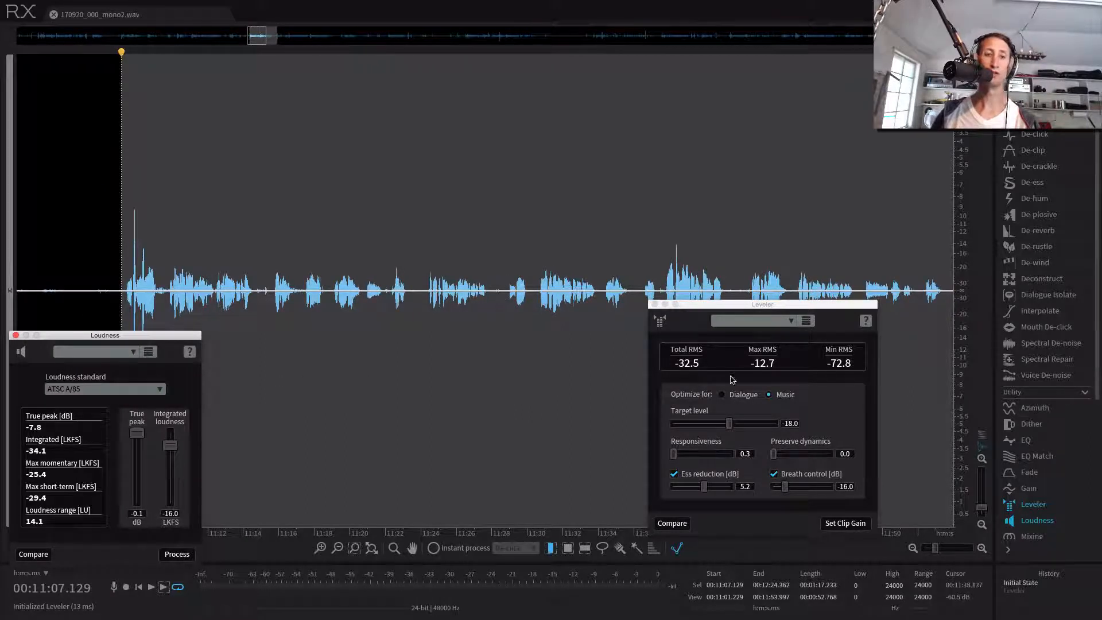
{"action": "left_click", "coordinate": [741, 309]}
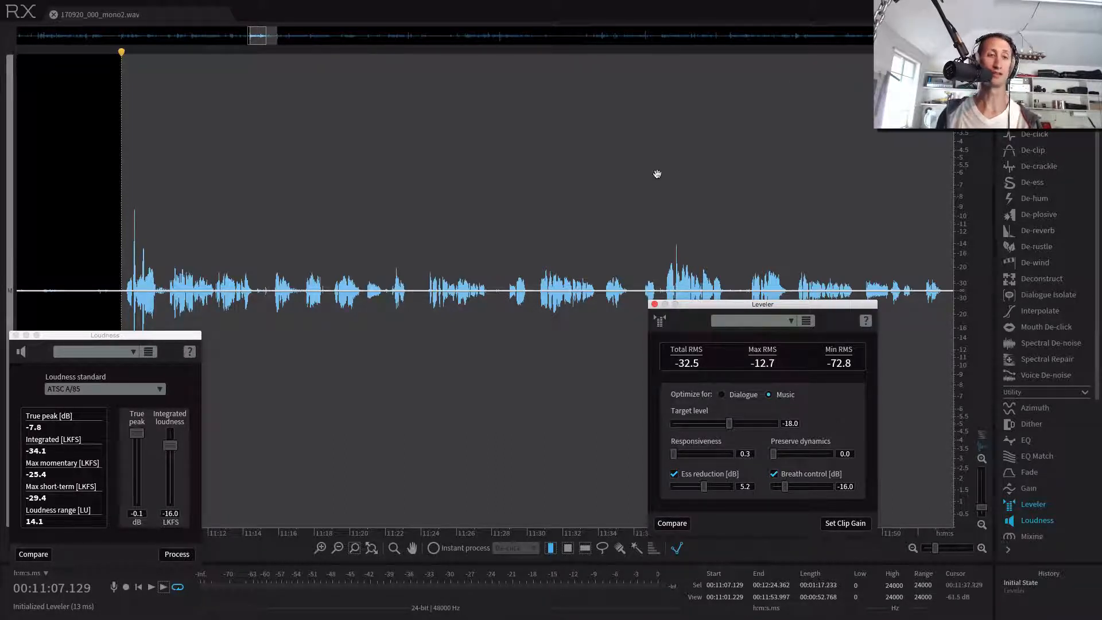
{"action": "scroll", "coordinate": [658, 174], "scroll_direction": "down", "scroll_amount": 3}
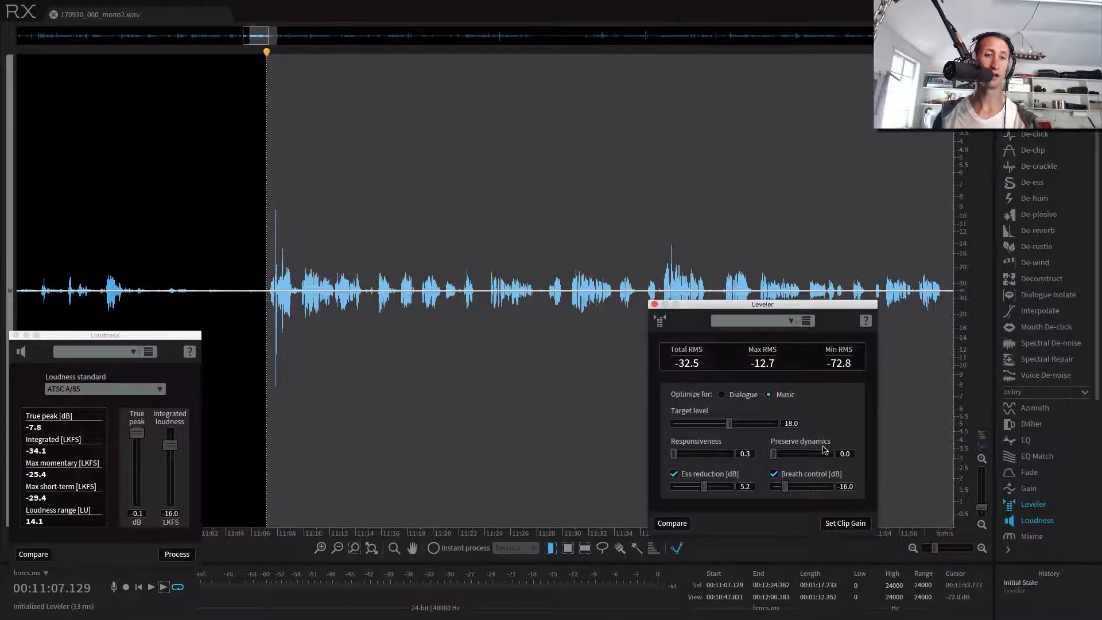
{"action": "left_click", "coordinate": [853, 525]}
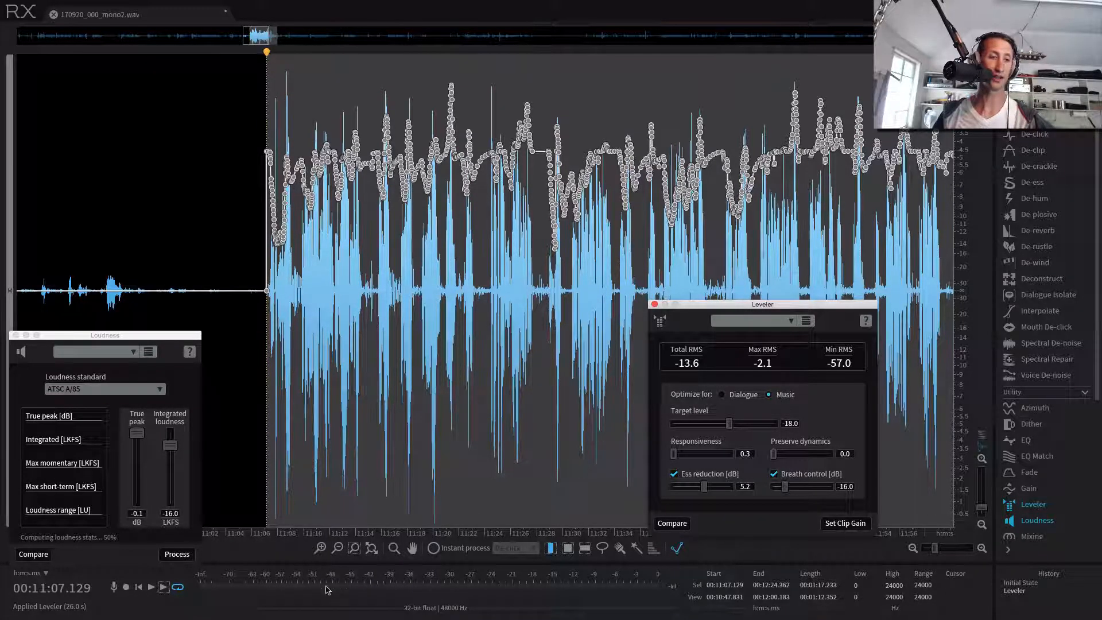
- Play the leveled selection, then undo the Leveler and play the original audio for comparison
{"action": "left_click", "coordinate": [151, 587]}
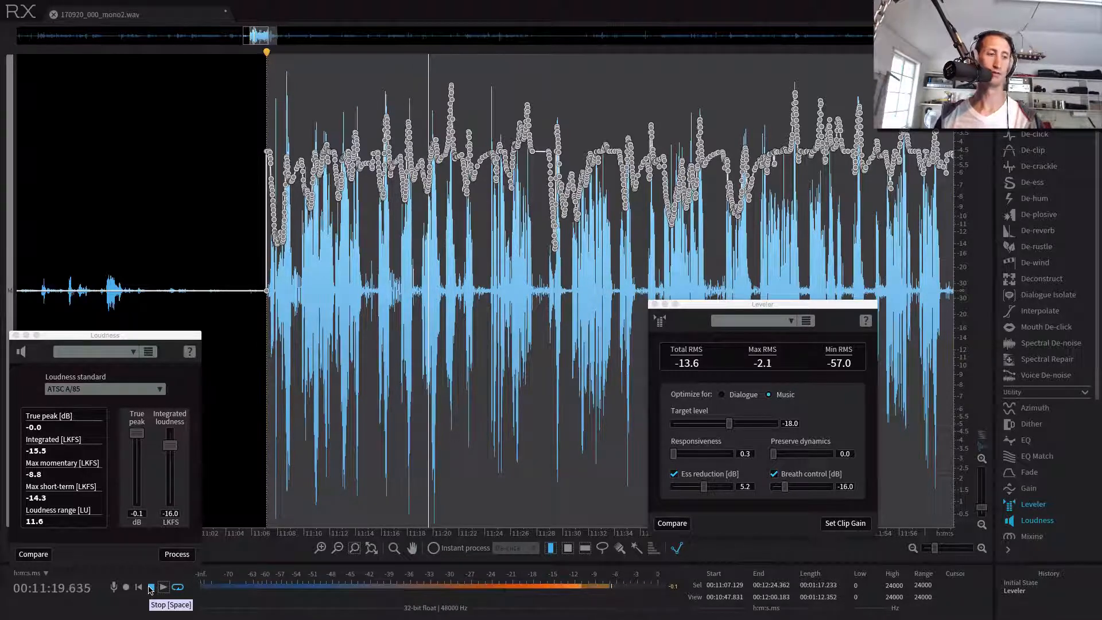
{"action": "left_click", "coordinate": [150, 588]}
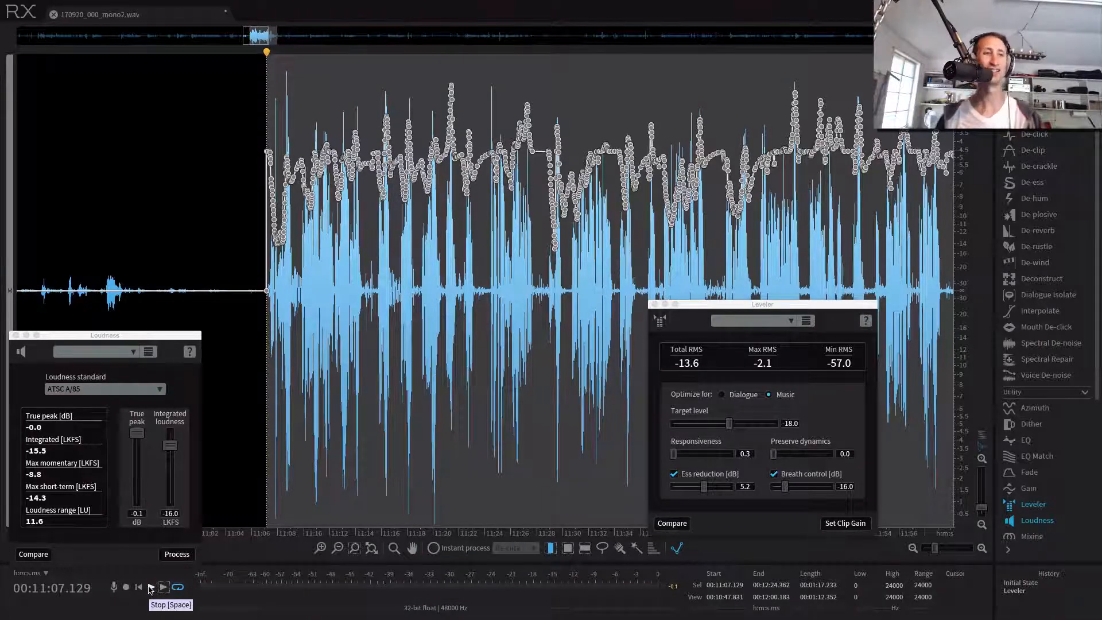
{"action": "key", "text": "super+z"}
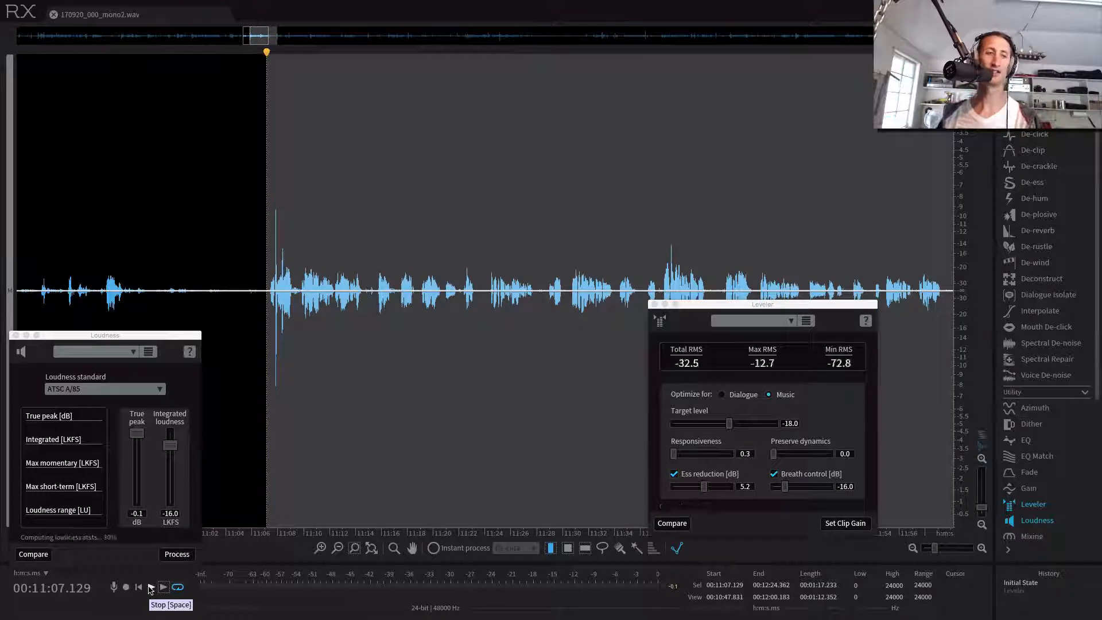
{"action": "left_click", "coordinate": [150, 588]}
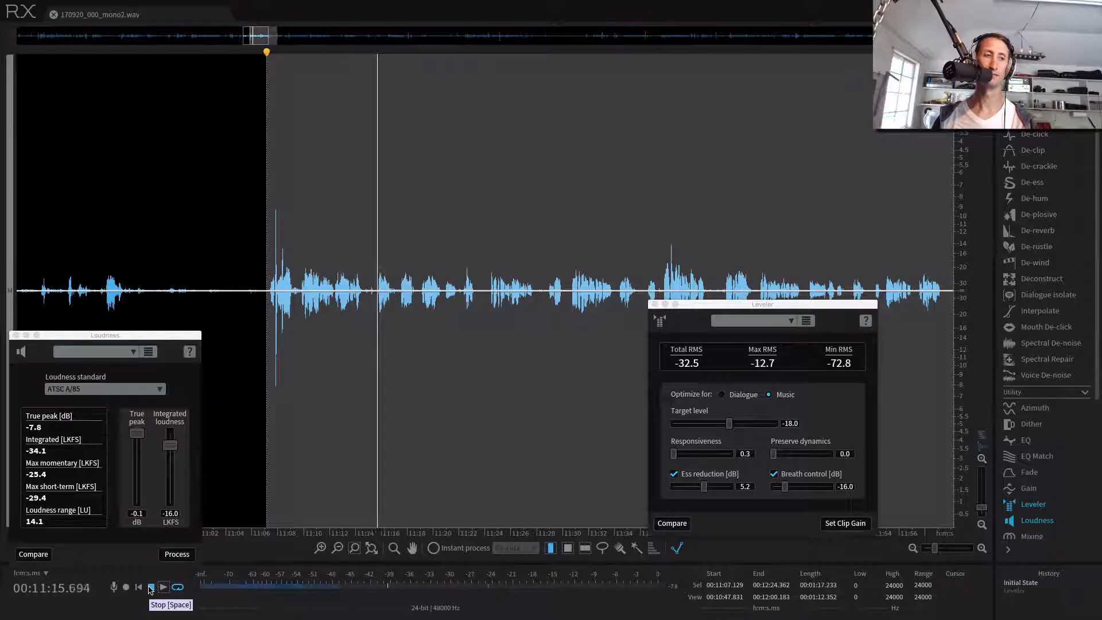
{"action": "left_click", "coordinate": [150, 587]}
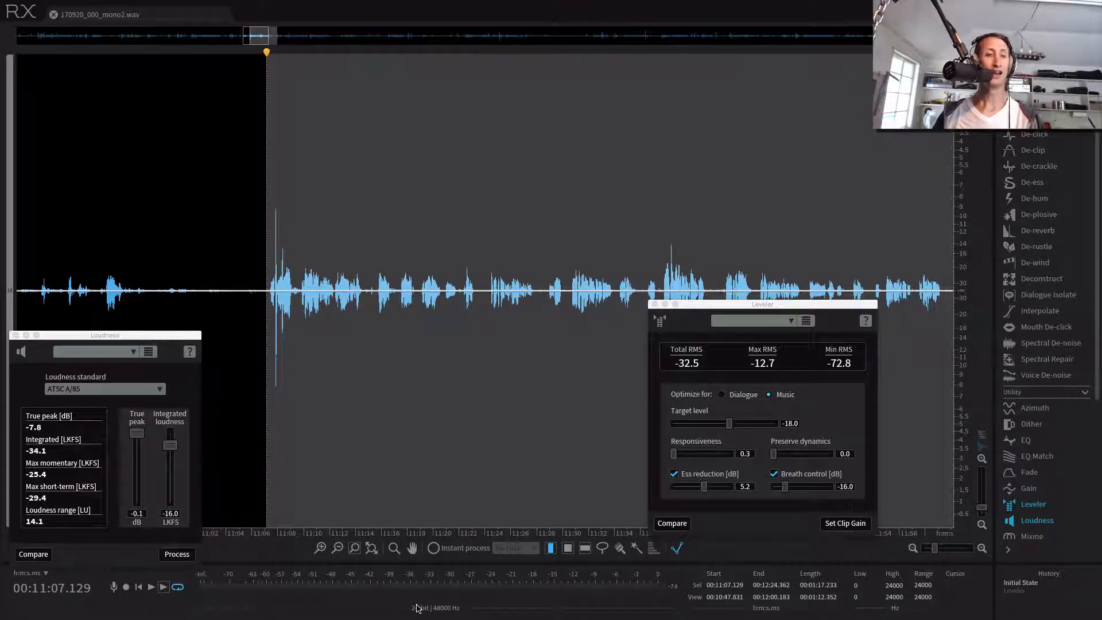
- Optimize the Leveler for Dialogue, with Preserve dynamics at 54.5 and Responsiveness at 3.7
{"action": "left_click", "coordinate": [746, 396]}
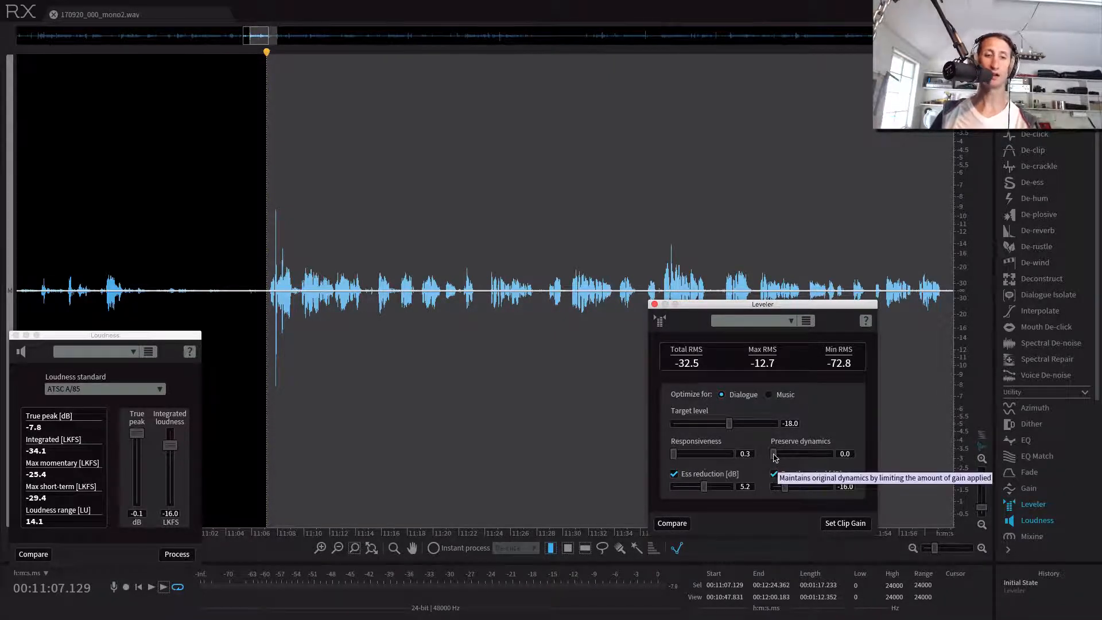
{"action": "left_click_drag", "start_coordinate": [774, 454], "coordinate": [807, 459]}
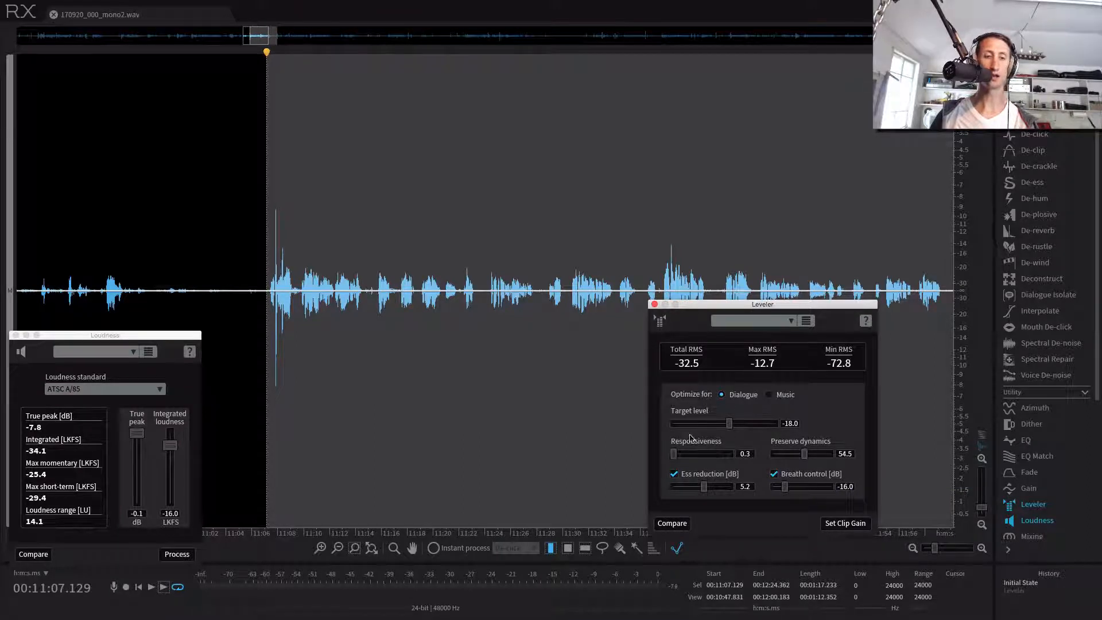
{"action": "left_click_drag", "start_coordinate": [673, 454], "coordinate": [700, 461]}
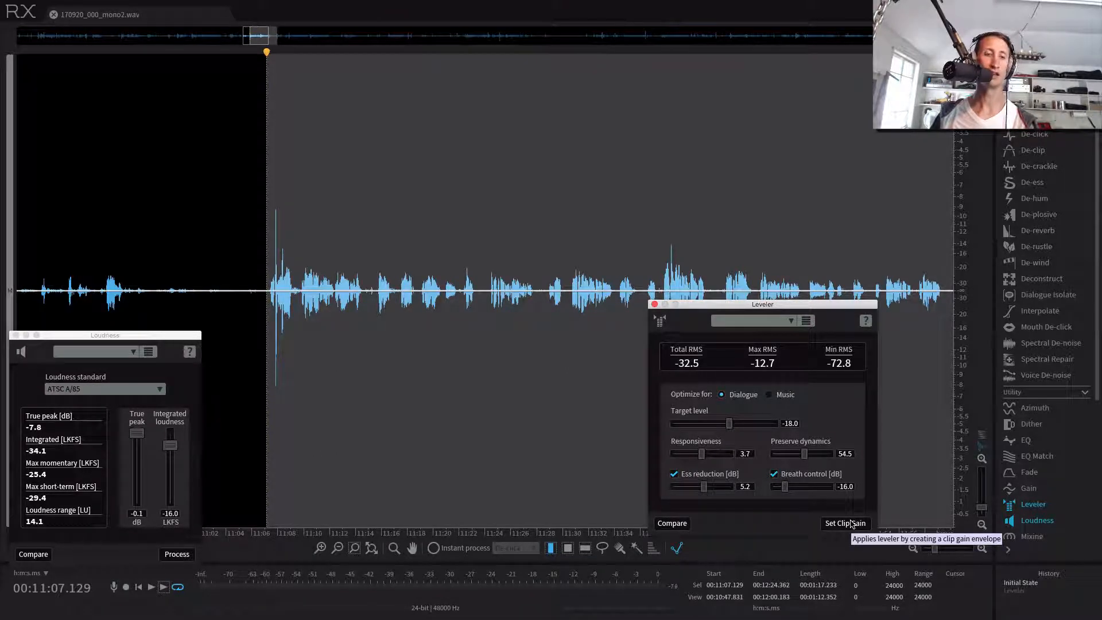
- Apply the Leveler to the selection as a clip gain envelope and listen to the start of the result
{"action": "left_click", "coordinate": [851, 523]}
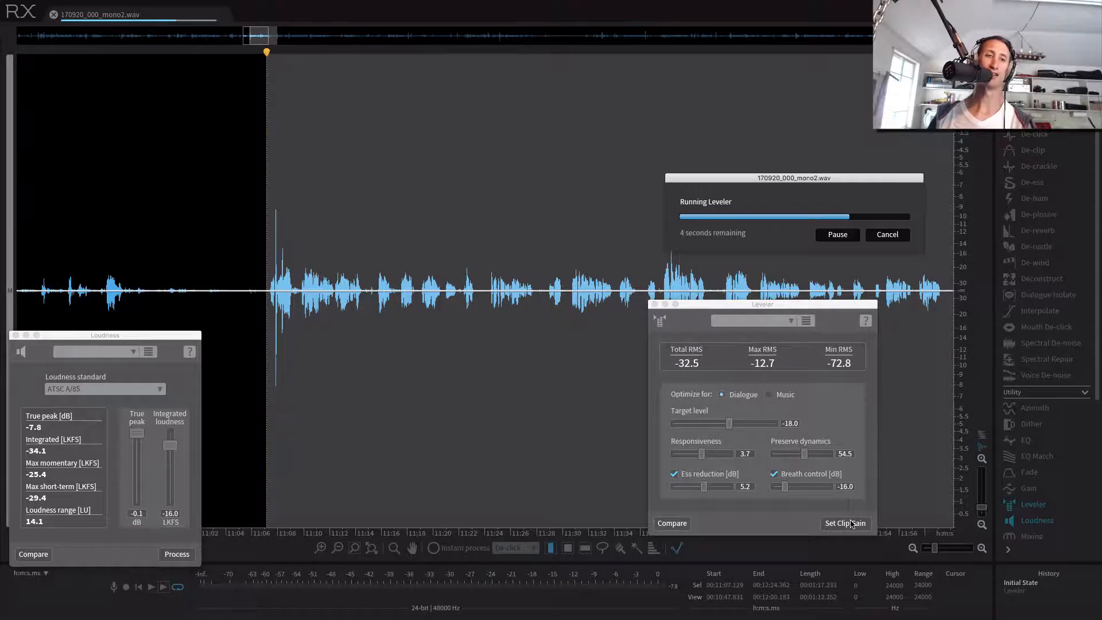
{"action": "key", "text": "space"}
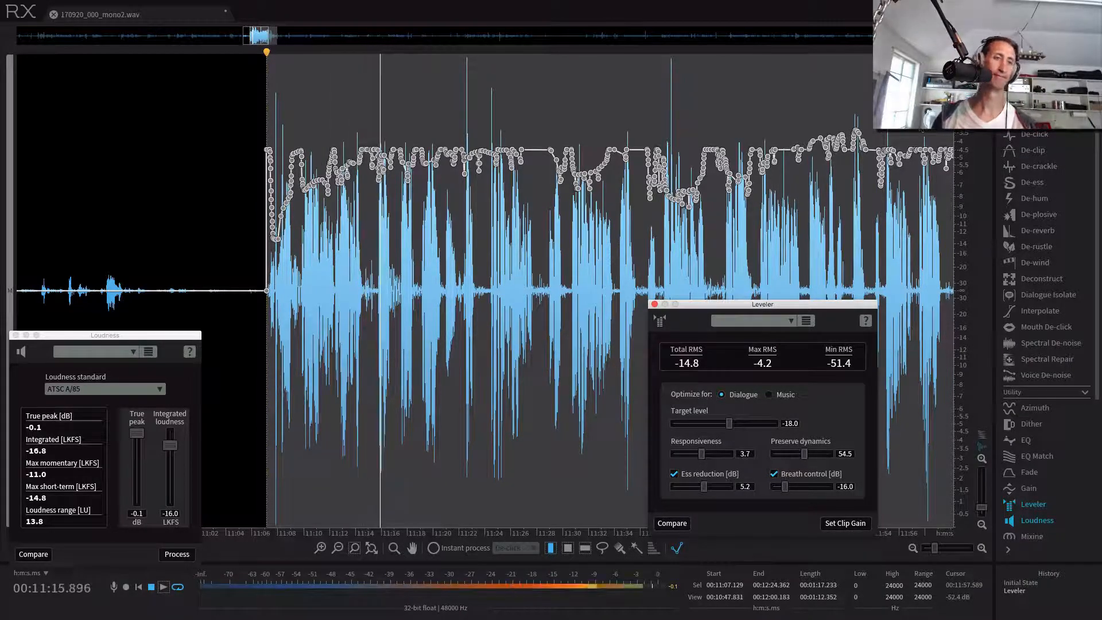
{"action": "key", "text": "space"}
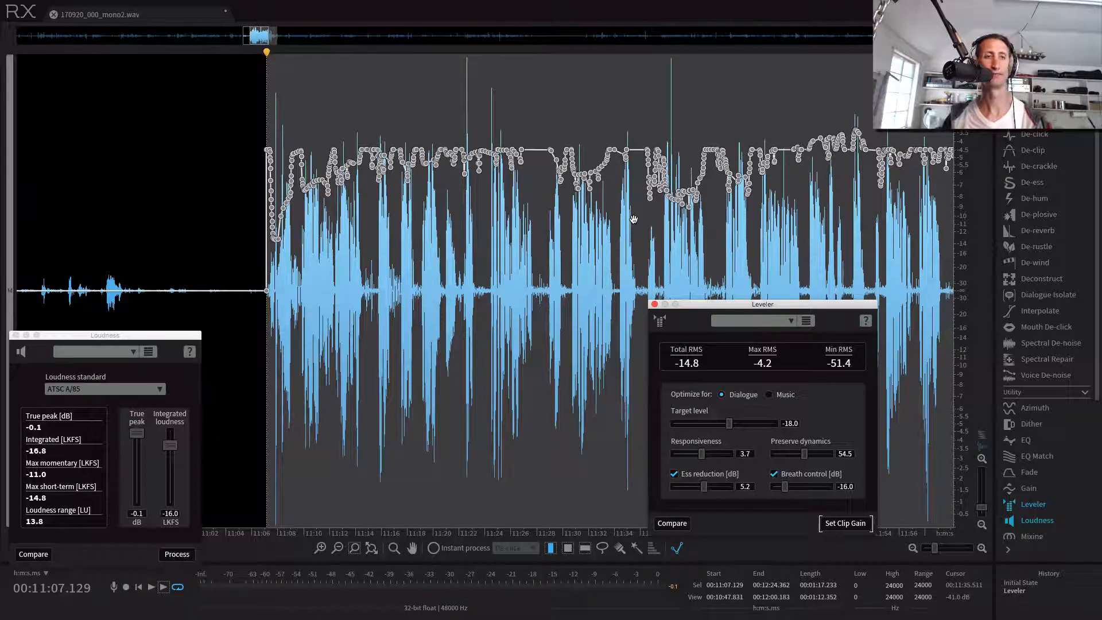
- Play the leveled audio from about 00:12:08 into the quiet section, then undo the Leveler's clip gain
{"action": "left_click_drag", "start_coordinate": [255, 40], "coordinate": [273, 40]}
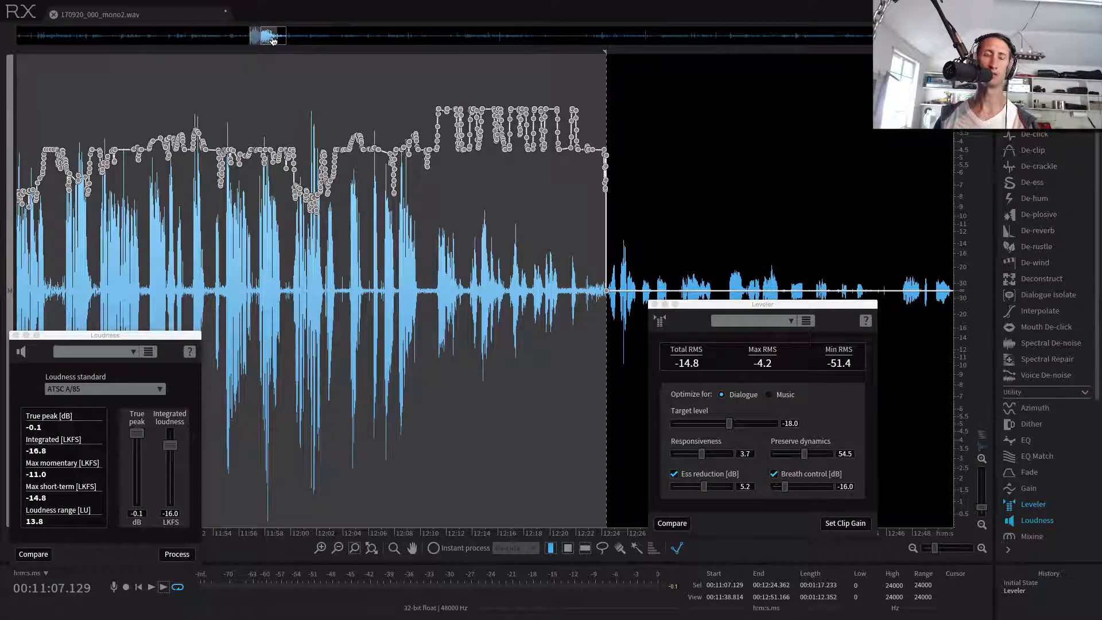
{"action": "left_click", "coordinate": [399, 251]}
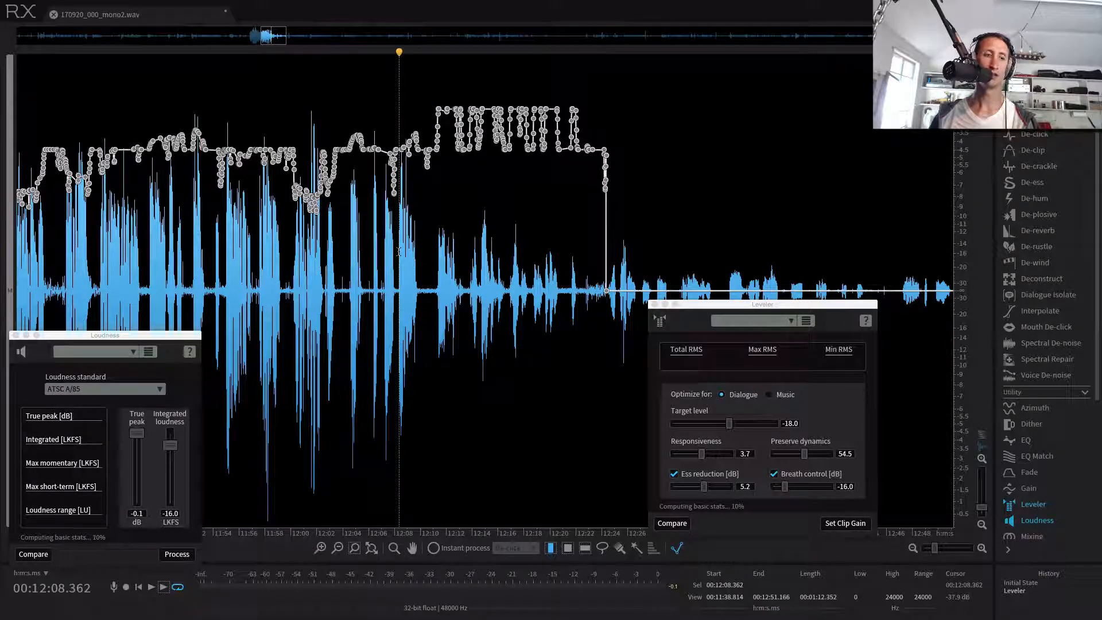
{"action": "key", "text": "space"}
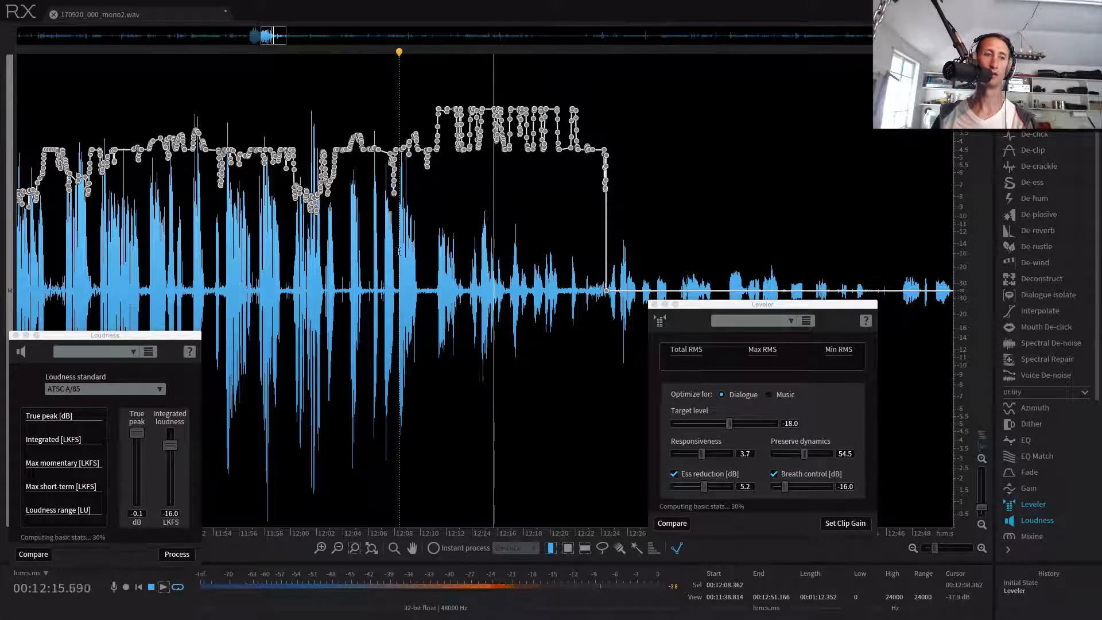
{"action": "key", "text": "space"}
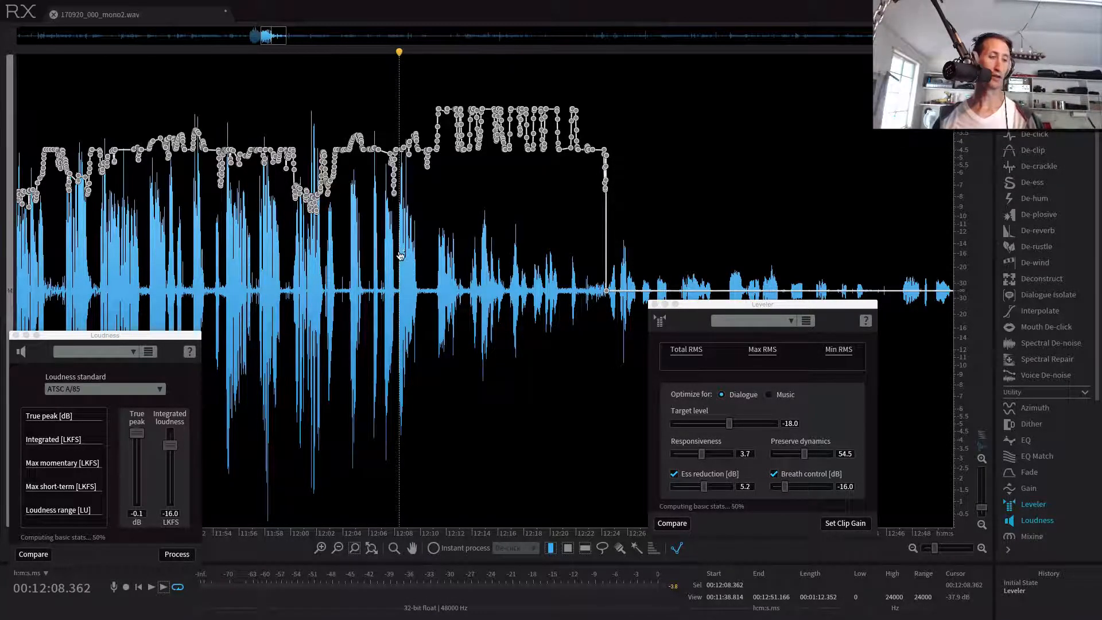
{"action": "key", "text": "super+z"}
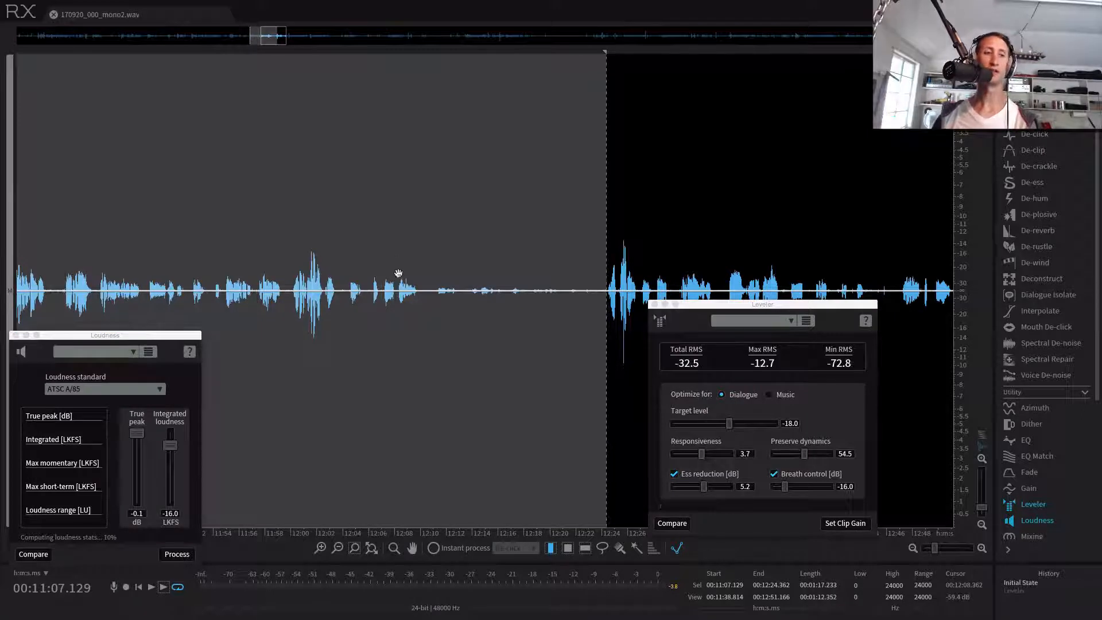
- Listen to the unprocessed audio from about 00:12:08, where the speech becomes very quiet
{"action": "left_click", "coordinate": [403, 284]}
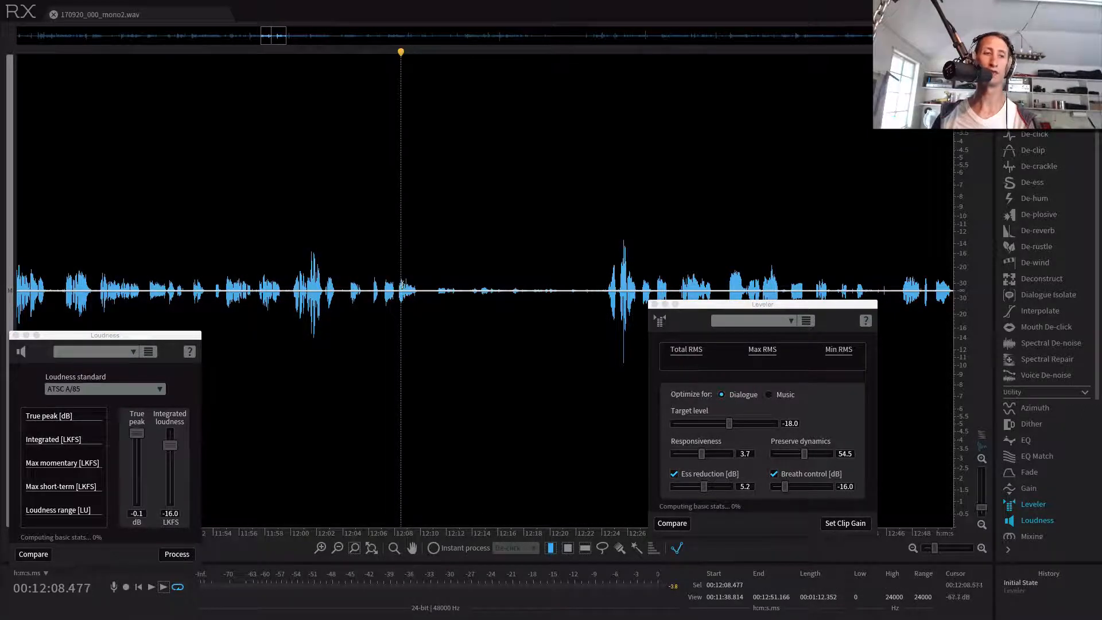
{"action": "key", "text": "space"}
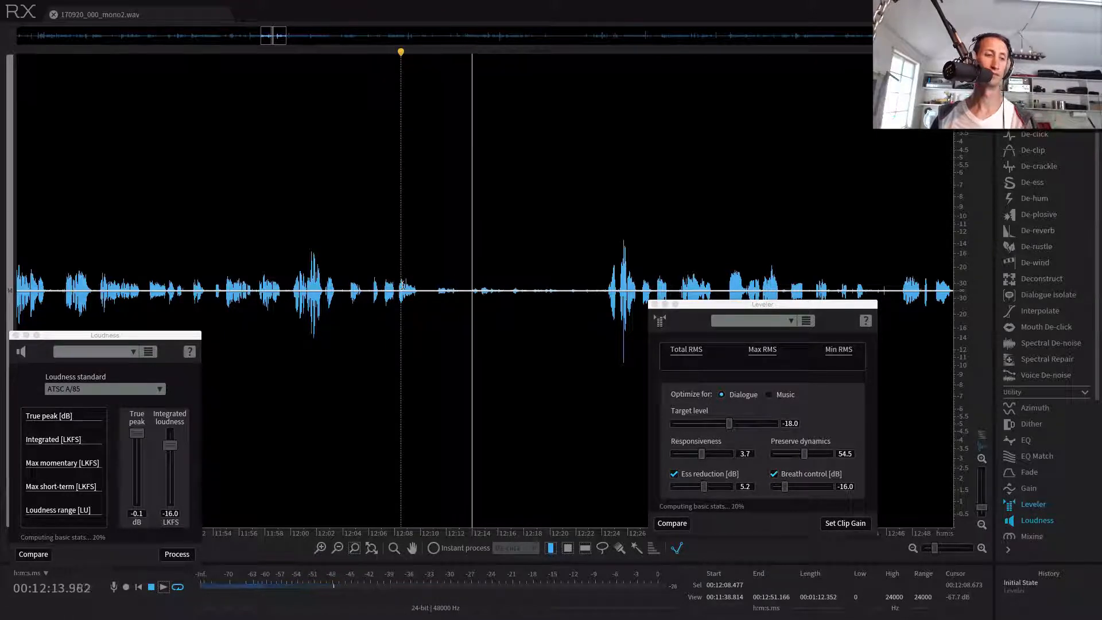
{"action": "key", "text": "space"}
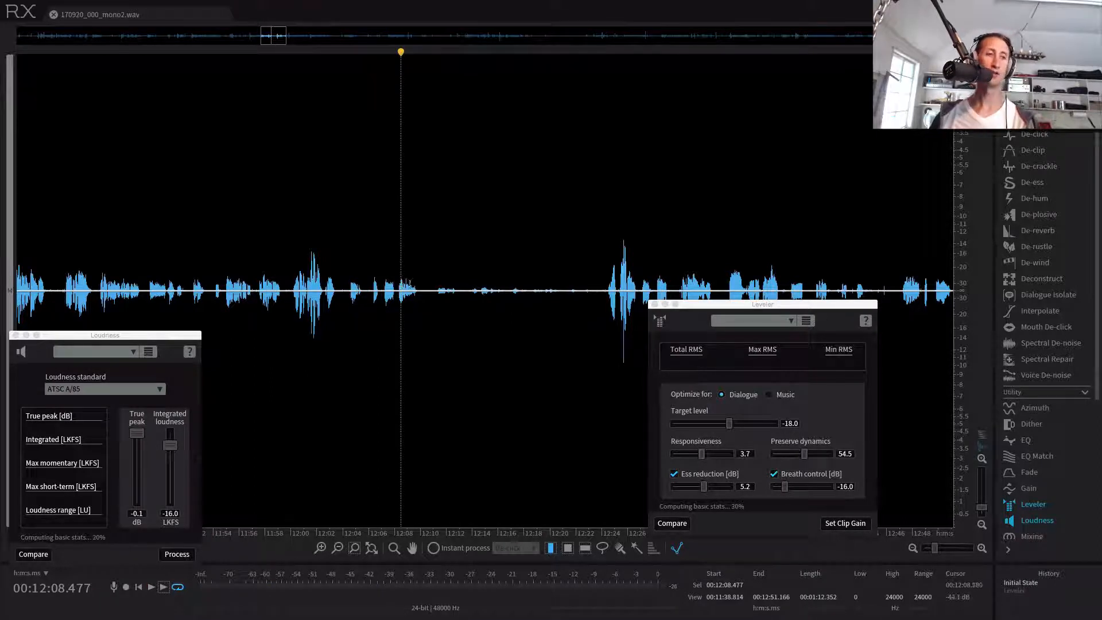
{"action": "left_click", "coordinate": [395, 285]}
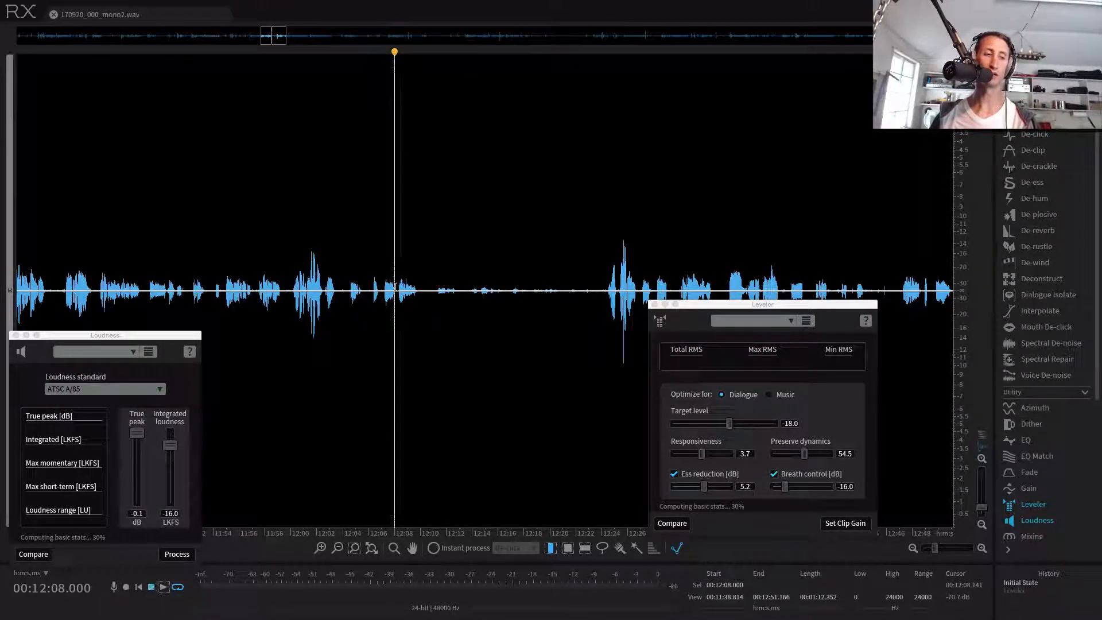
{"action": "key", "text": "space"}
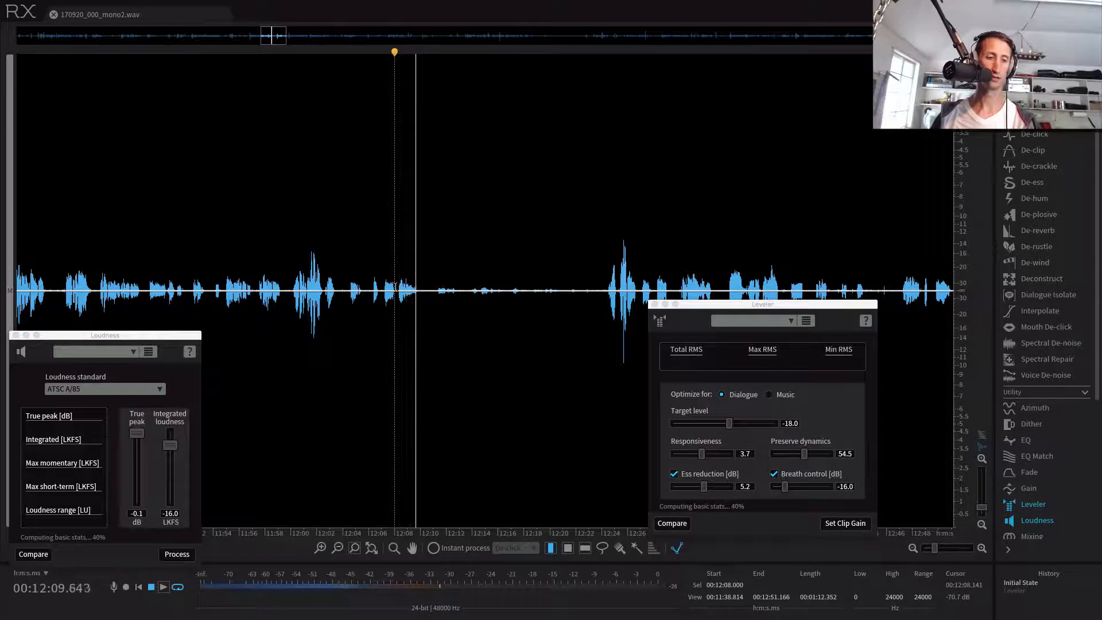
{"action": "key", "text": "space"}
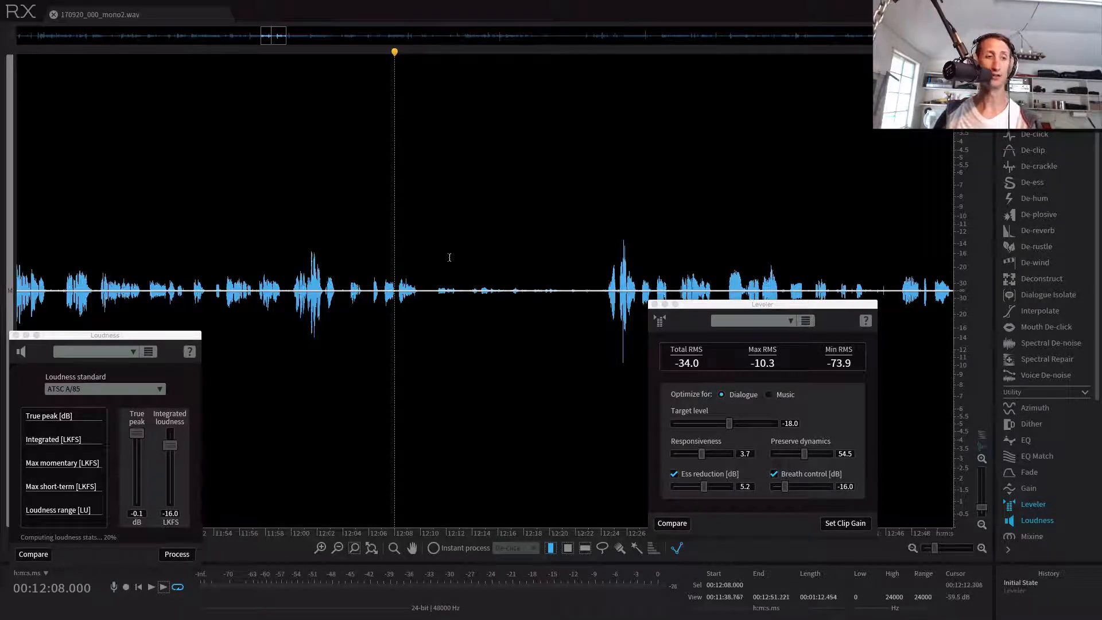
- Select the audio from about 00:11:07 to 00:12:24 and apply the Leveler as clip gain with Preserve dynamics at 0.0
{"action": "scroll", "coordinate": [450, 257], "scroll_direction": "down", "scroll_amount": 2}
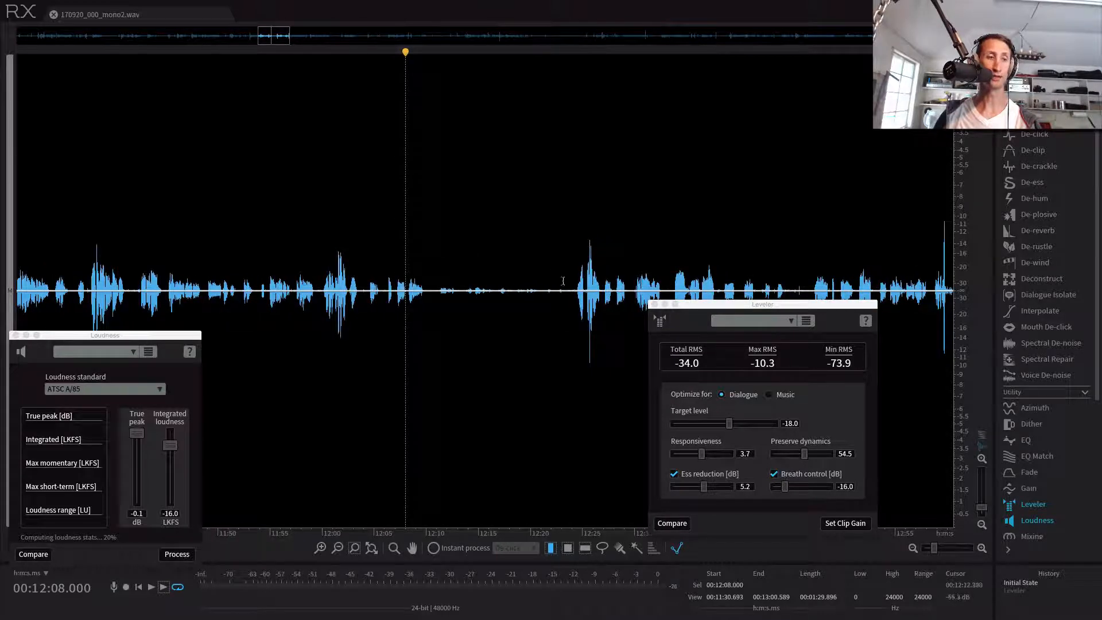
{"action": "left_click_drag", "start_coordinate": [569, 281], "coordinate": [294, 249]}
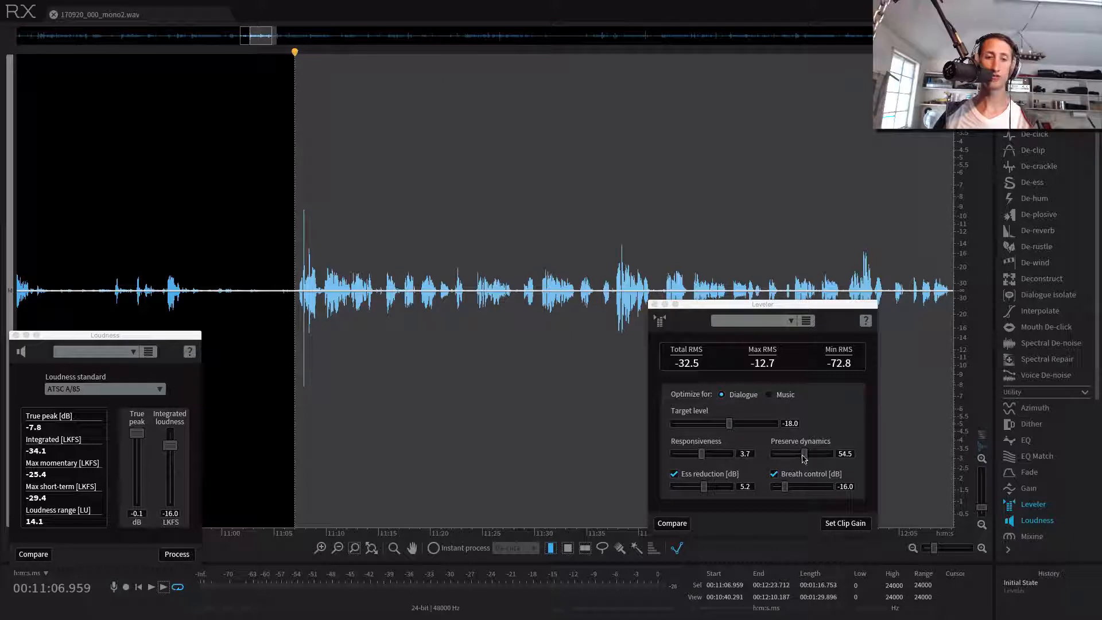
{"action": "left_click_drag", "start_coordinate": [803, 456], "coordinate": [310, 498]}
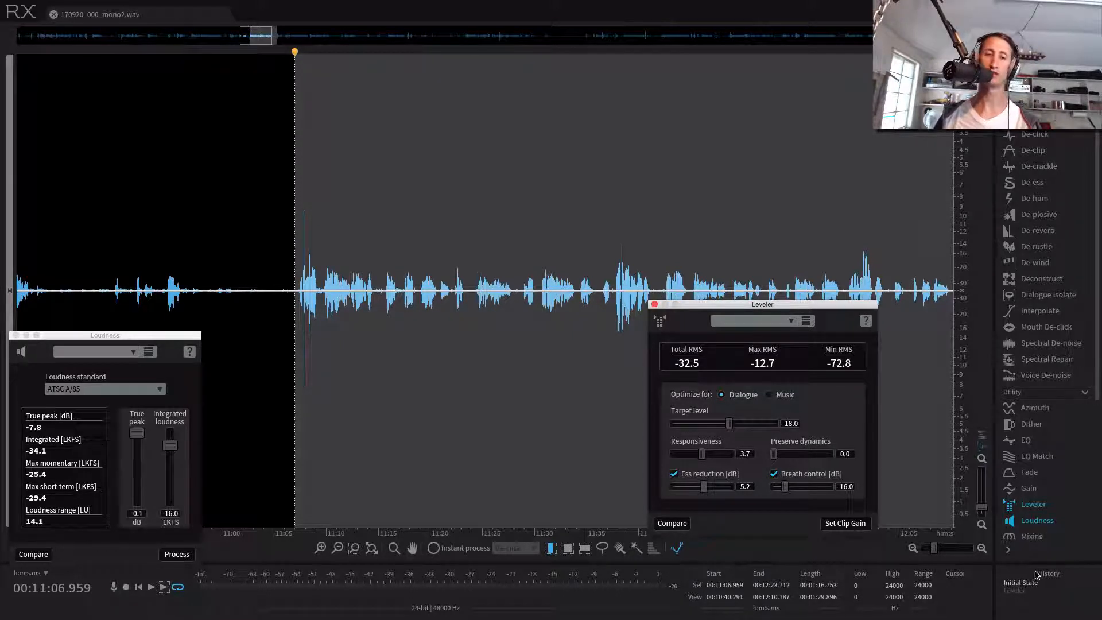
{"action": "left_click", "coordinate": [852, 525]}
- Play the leveled passage from just before its start, at about 00:11:06
{"action": "left_click", "coordinate": [283, 148]}
{"action": "key", "text": "space"}
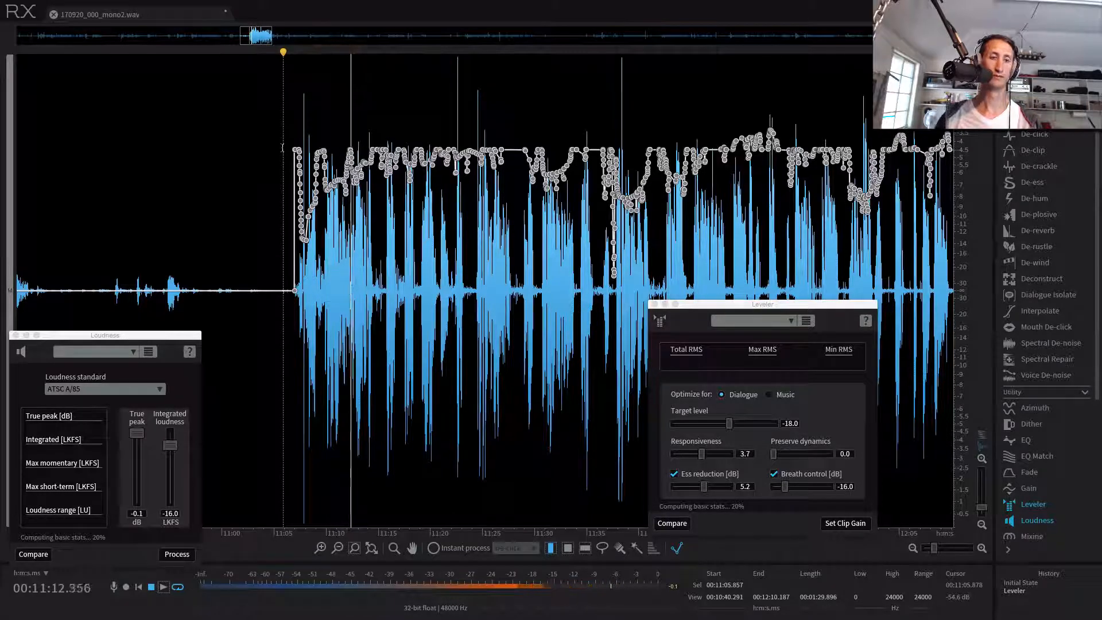
{"action": "scroll", "coordinate": [302, 214], "scroll_direction": "down", "scroll_amount": 1}
{"action": "scroll", "coordinate": [301, 213], "scroll_direction": "down", "scroll_amount": 2}
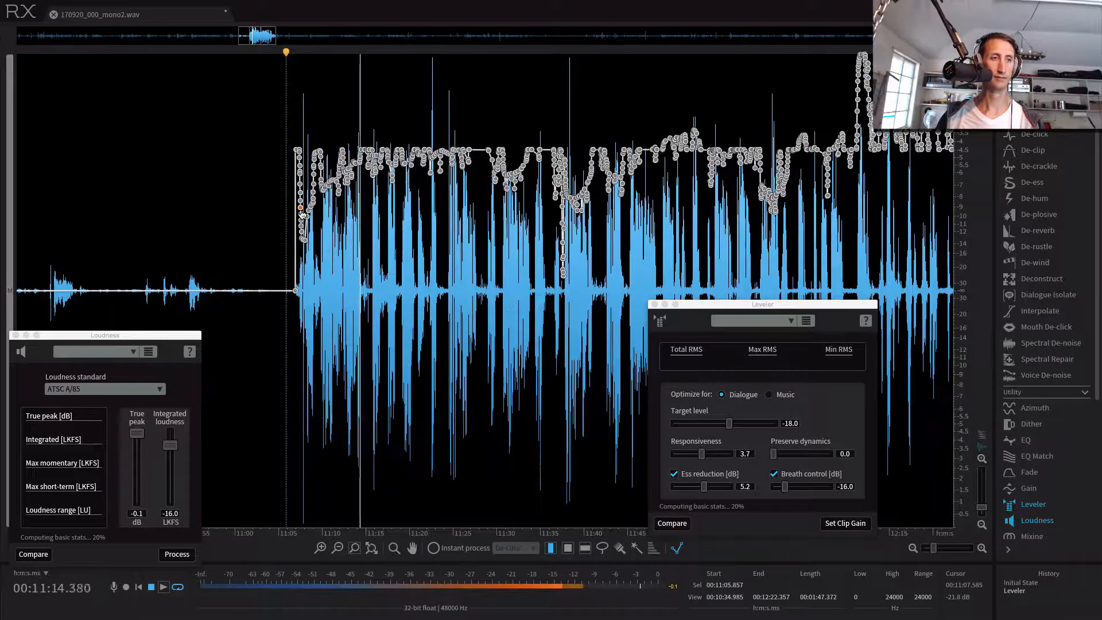
{"action": "key", "text": "space"}
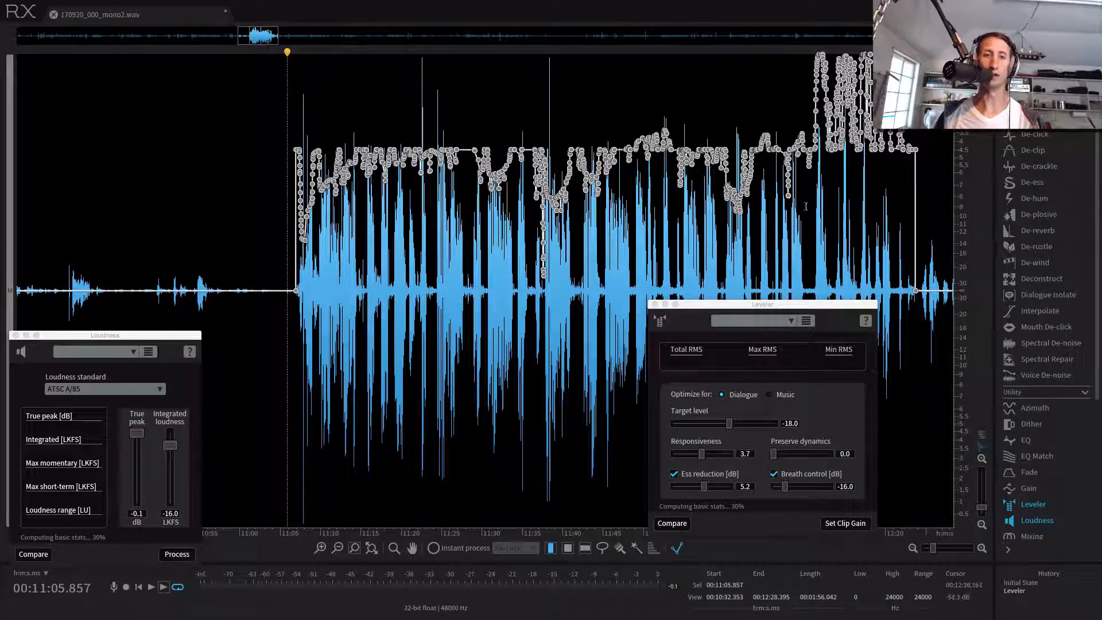
- Play the leveled audio from about 00:12:08 through the quiet section
{"action": "left_click", "coordinate": [801, 226]}
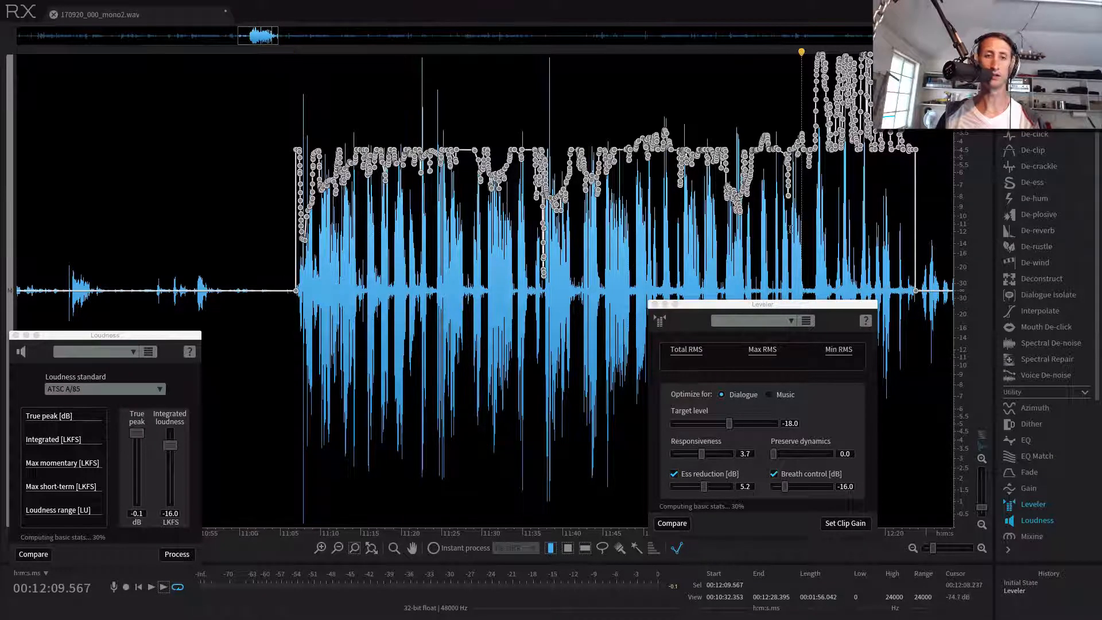
{"action": "left_click", "coordinate": [791, 227]}
{"action": "key", "text": "space"}
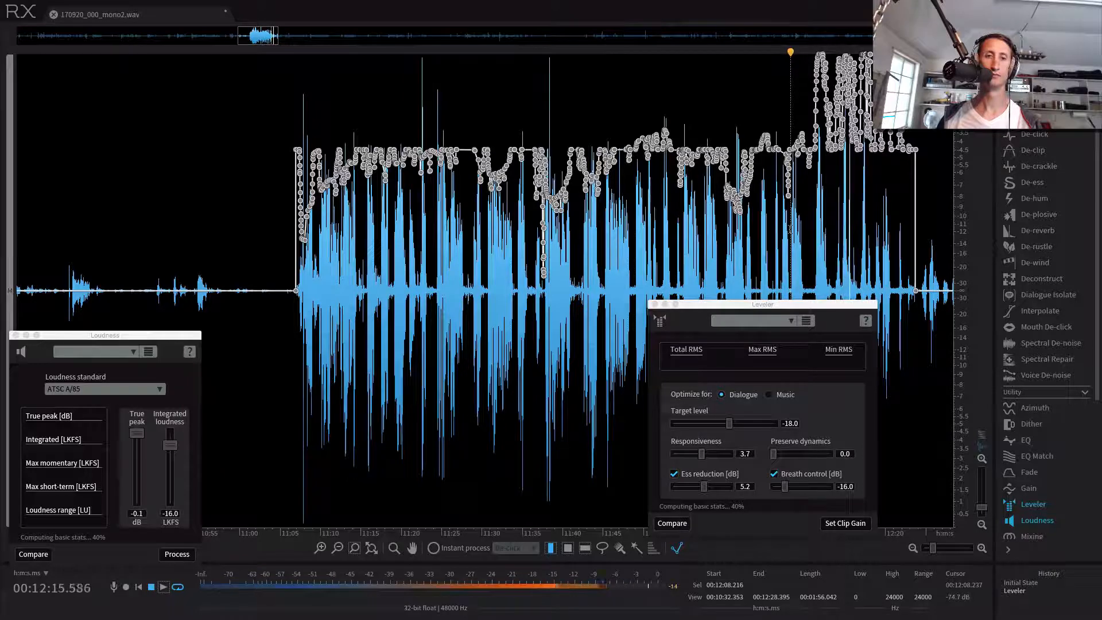
{"action": "key", "text": "space"}
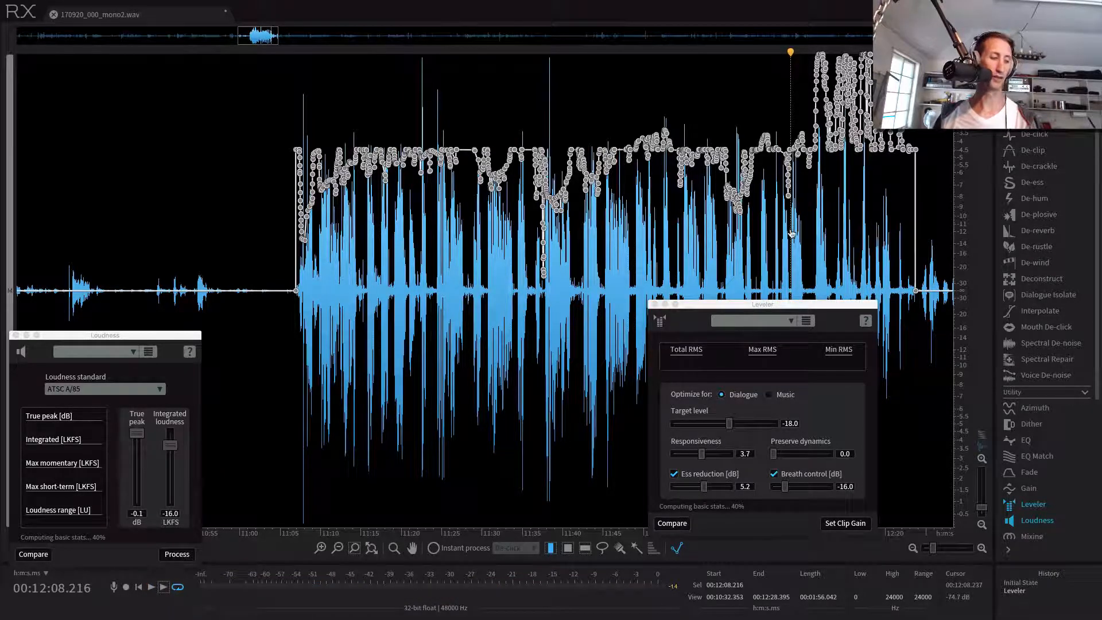
- Undo the Leveler's clip gain and reapply it to the selected passage with Preserve dynamics at 100.0
{"action": "key", "text": "super+z"}
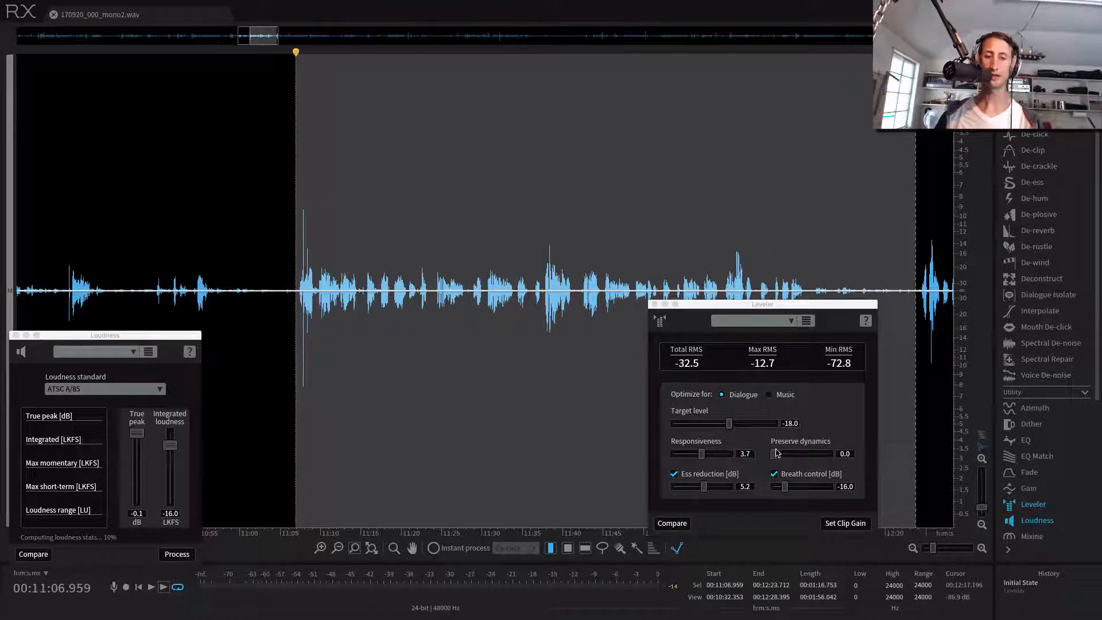
{"action": "left_click_drag", "start_coordinate": [775, 453], "coordinate": [835, 453]}
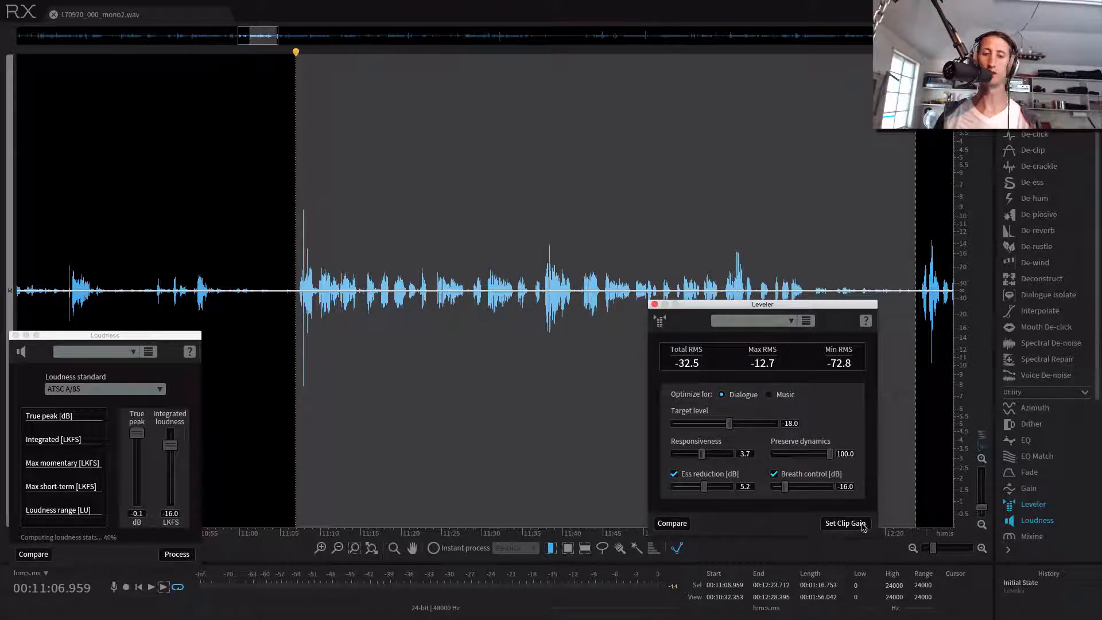
{"action": "left_click", "coordinate": [862, 524]}
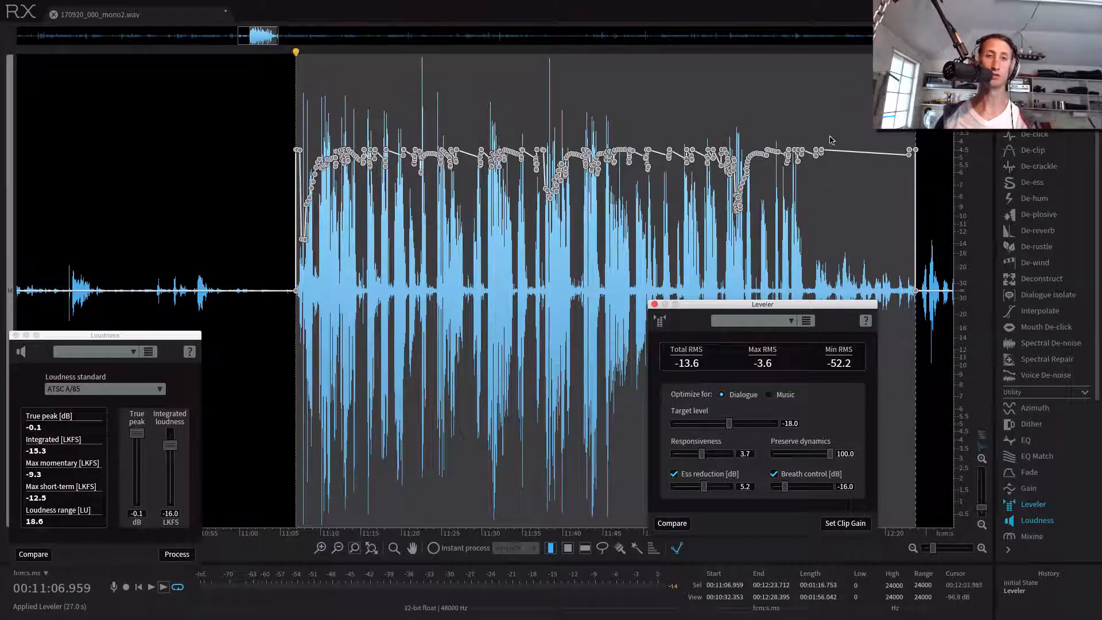
- Examine the new clip gain envelope and play the leveled passage from its start at about 00:11:07
{"action": "mouse_move", "coordinate": [821, 155]}
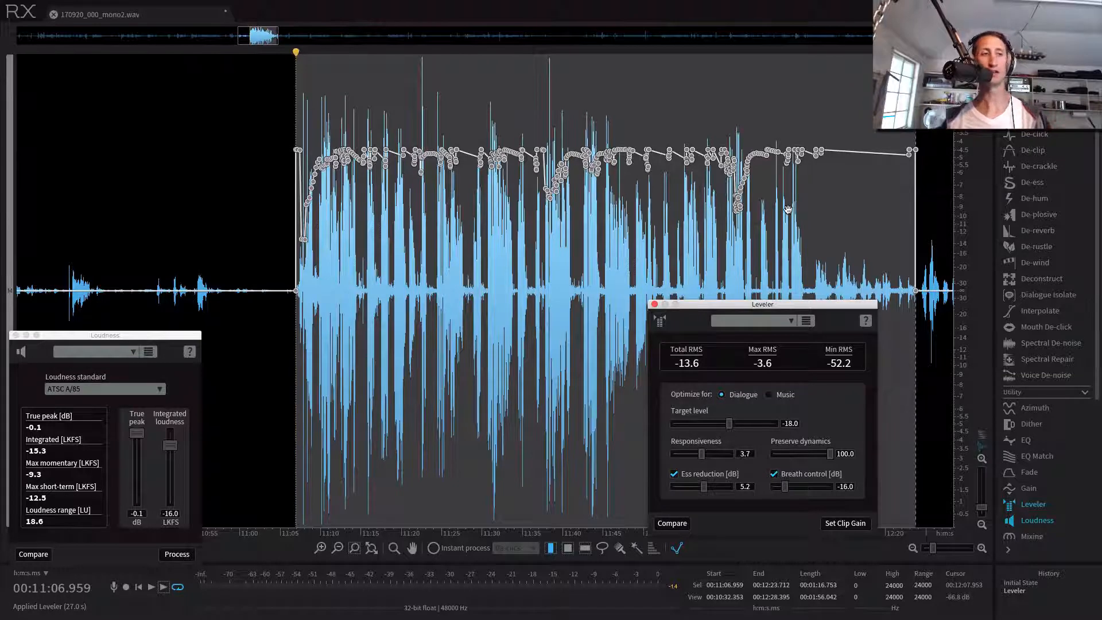
{"action": "key", "text": "space"}
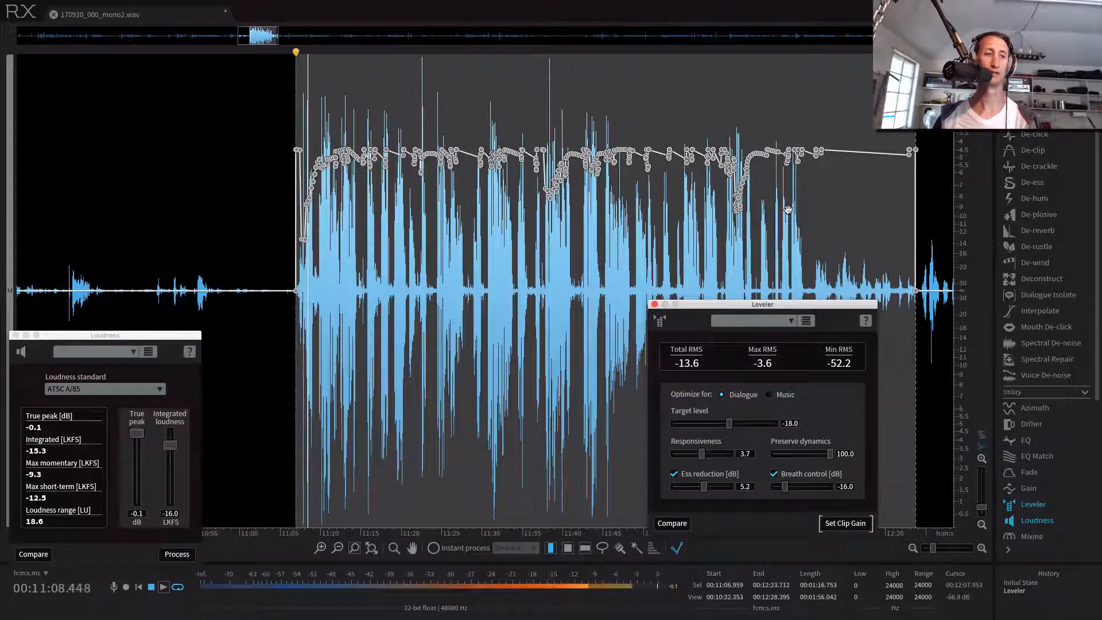
{"action": "key", "text": "space"}
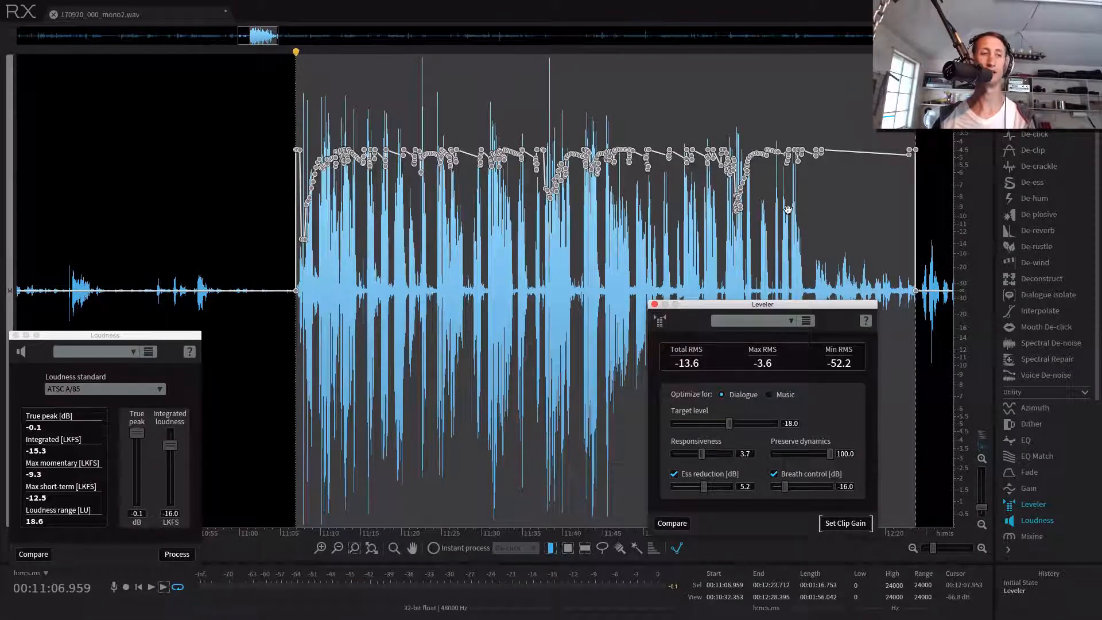
{"action": "key", "text": "space"}
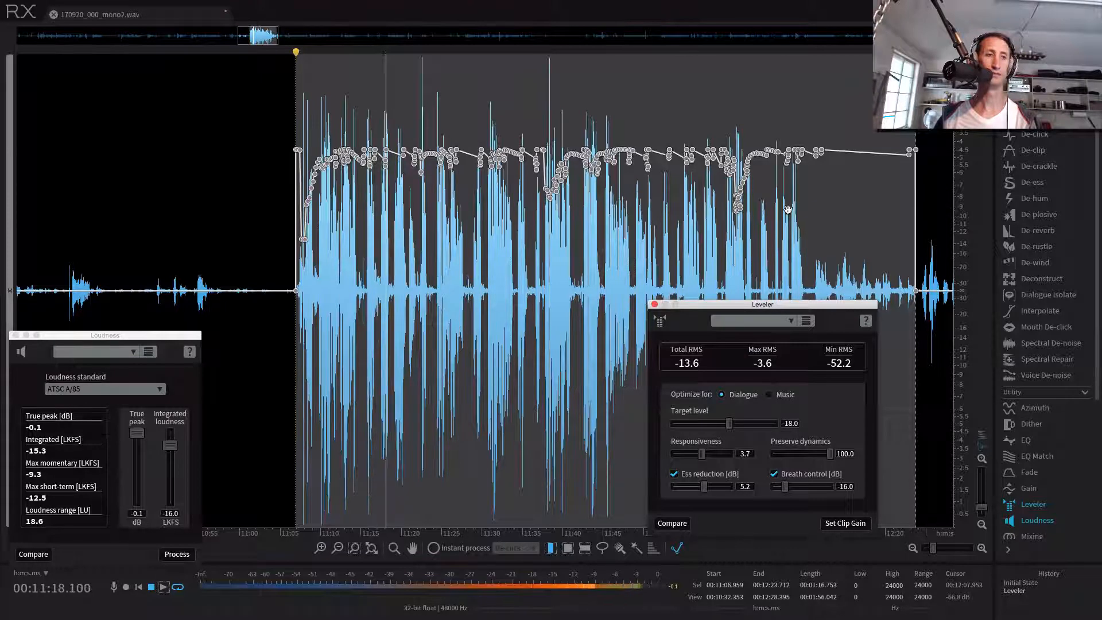
{"action": "key", "text": "space"}
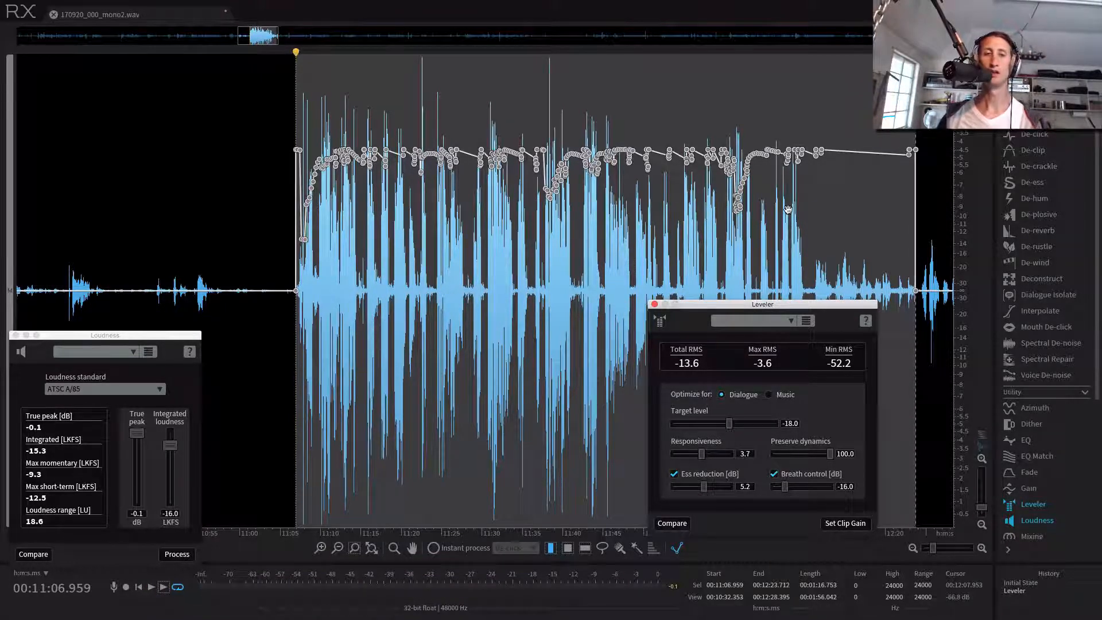
- Listen to the leveled audio from about 00:12:08 to judge how the very quiet speech is treated
{"action": "left_click", "coordinate": [790, 212]}
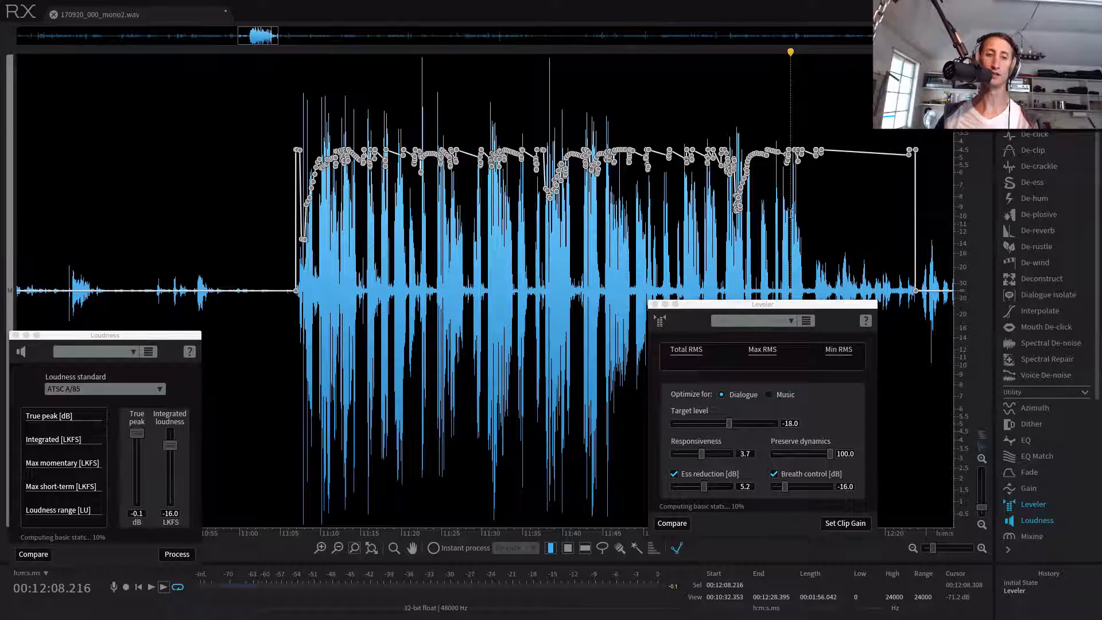
{"action": "key", "text": "space"}
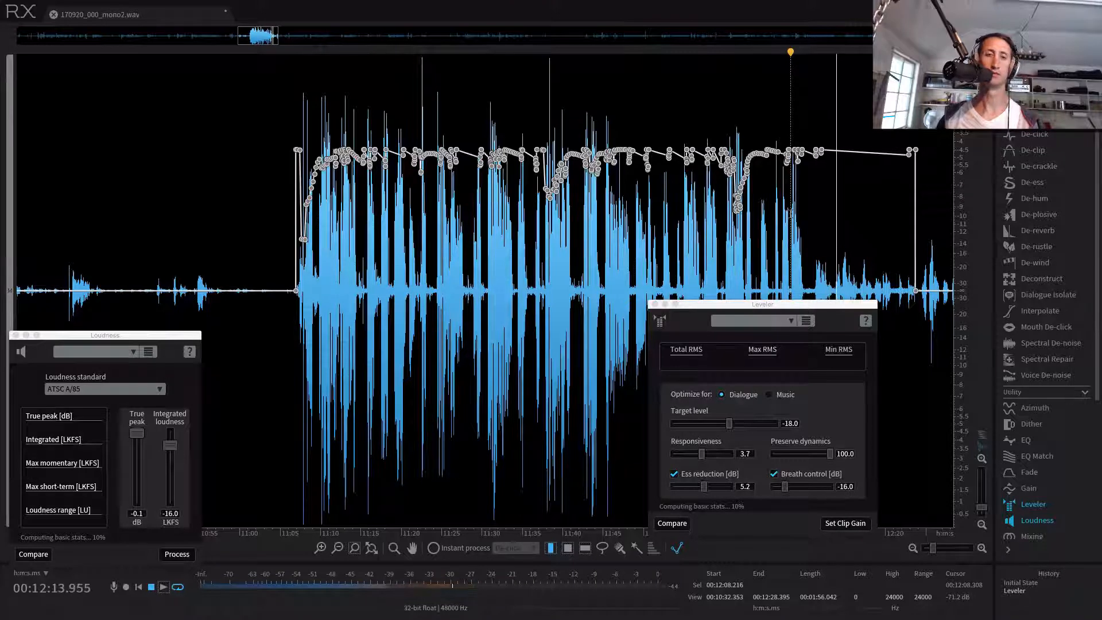
{"action": "key", "text": "space"}
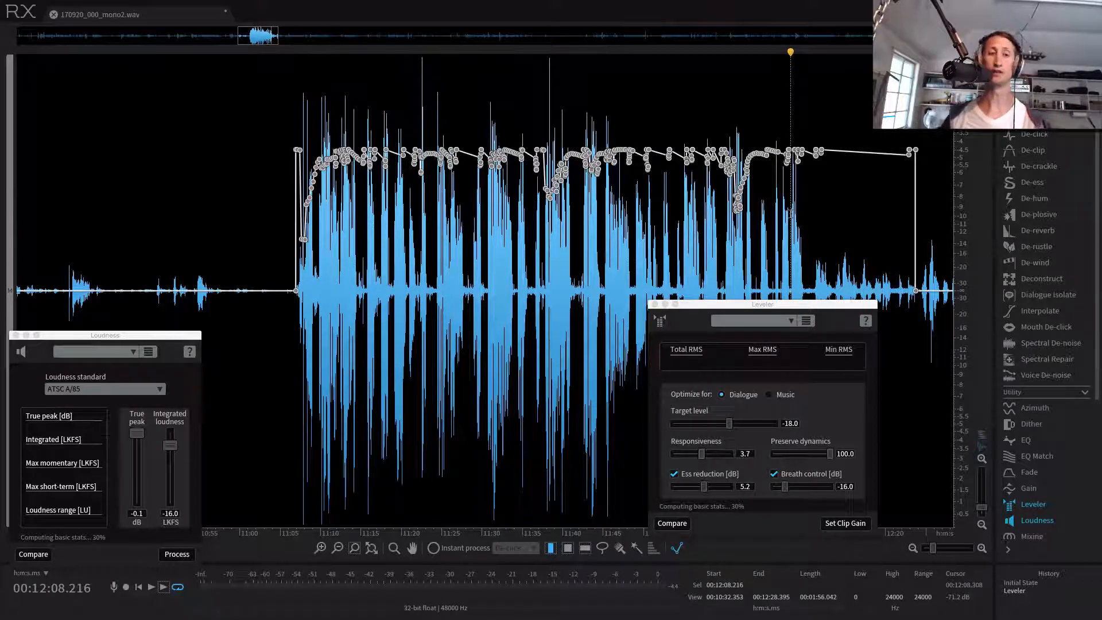
- Undo the clip gain and reapply the Leveler to the passage with Responsiveness at 7.1
{"action": "key", "text": "super+z"}
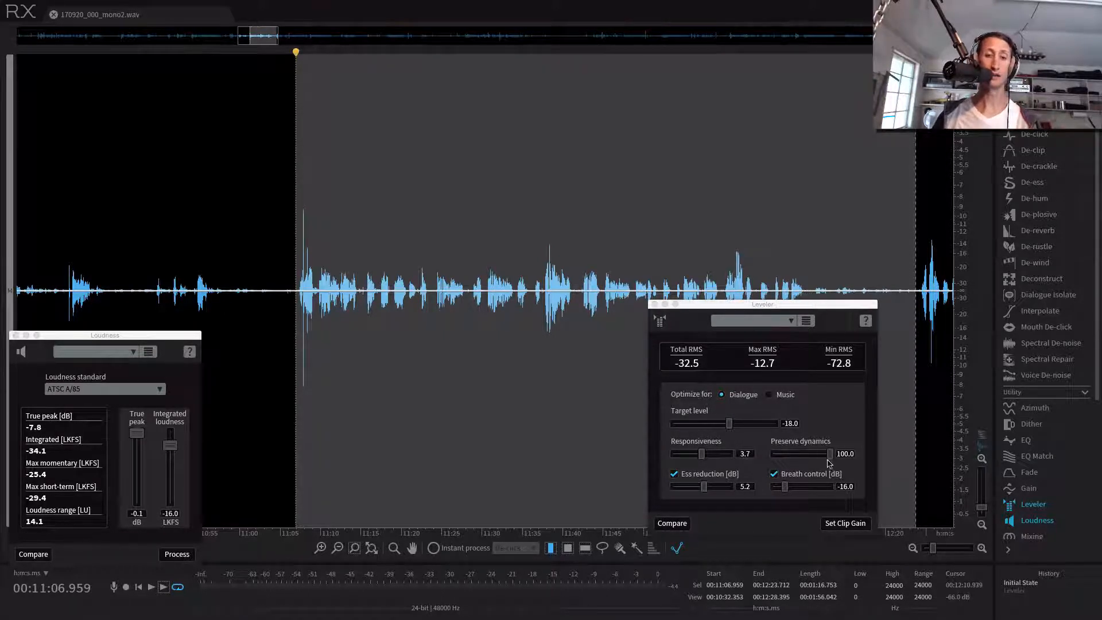
{"action": "left_click_drag", "start_coordinate": [701, 454], "coordinate": [730, 454]}
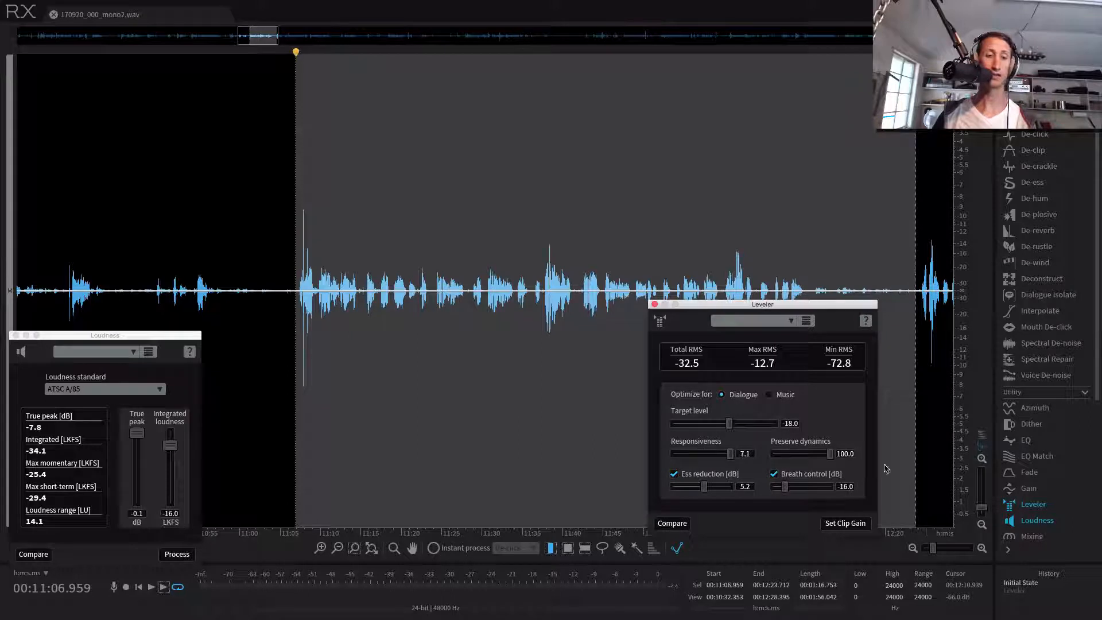
{"action": "left_click", "coordinate": [855, 527]}
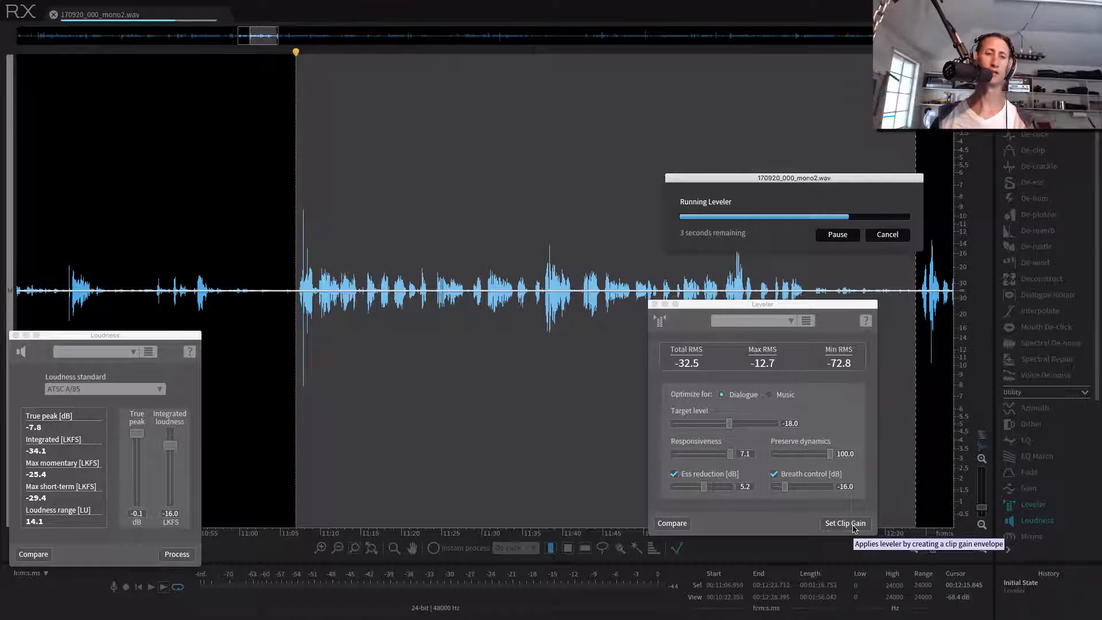
- Play the passage leveled with the slower Responsiveness from its start at about 00:11:07
{"action": "key", "text": "space"}
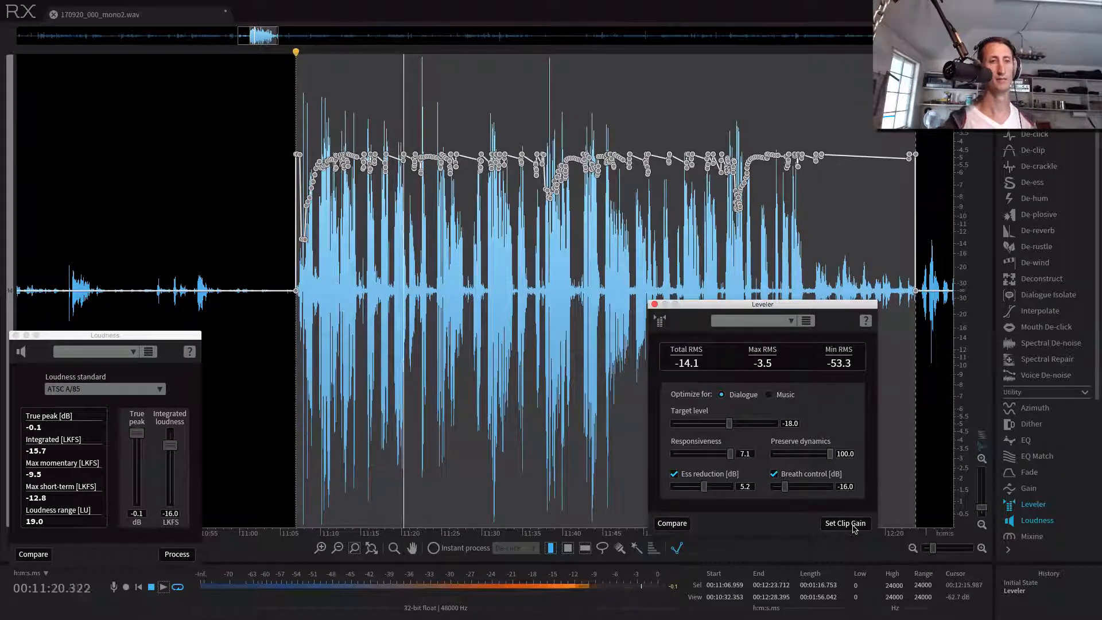
{"action": "left_click", "coordinate": [845, 523]}
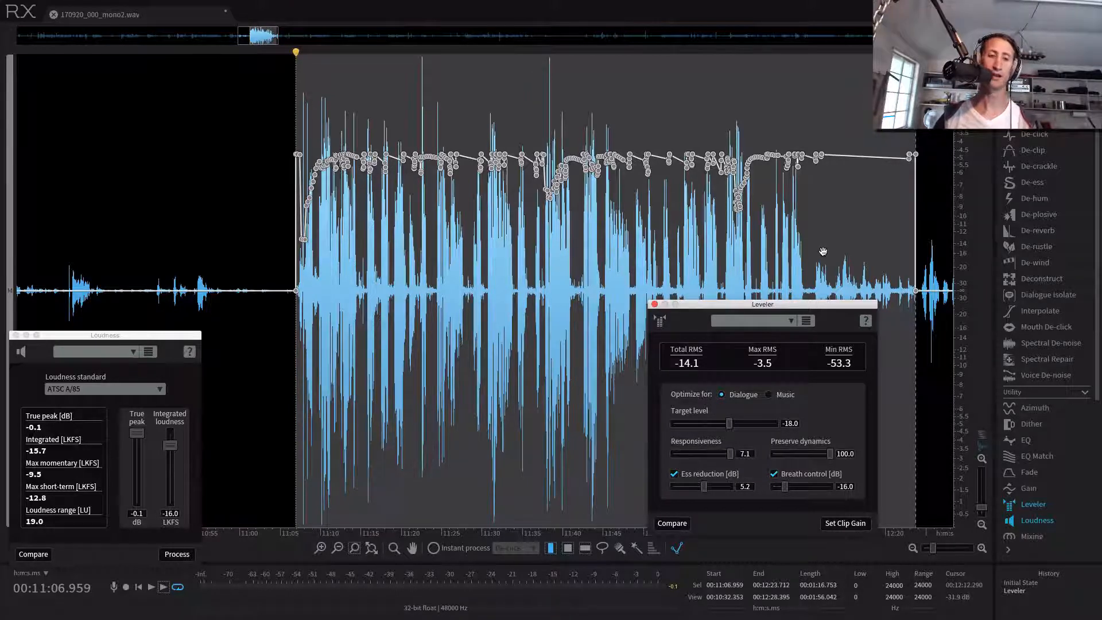
- Undo the clip gain and reapply the Leveler to the passage with Responsiveness at 0.3
{"action": "key", "text": "super+z"}
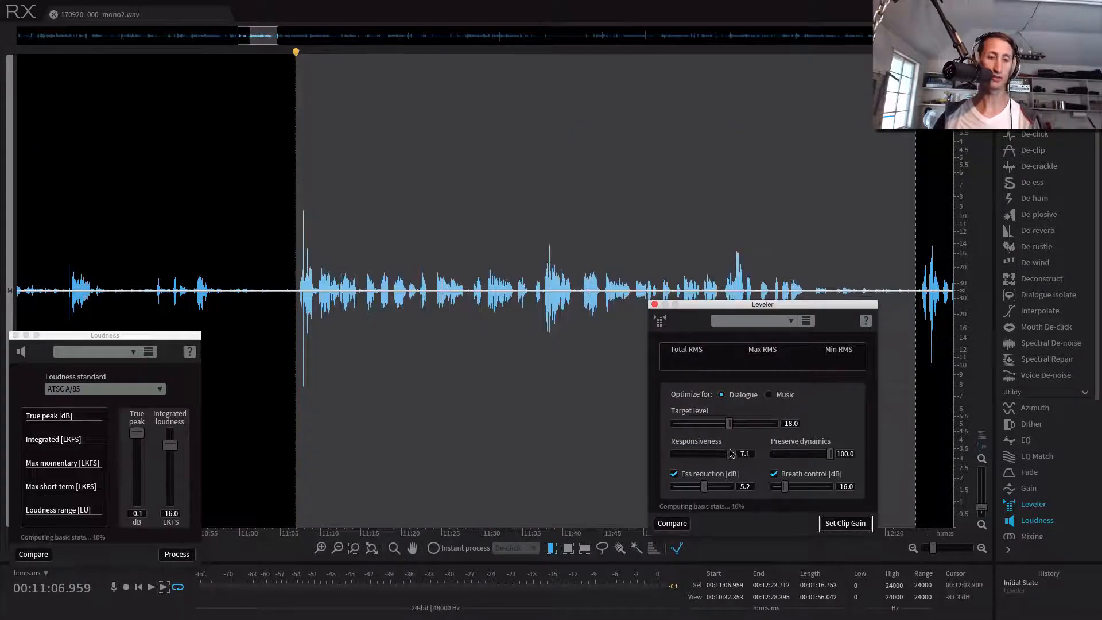
{"action": "left_click_drag", "start_coordinate": [731, 454], "coordinate": [408, 472]}
{"action": "left_click", "coordinate": [845, 524]}
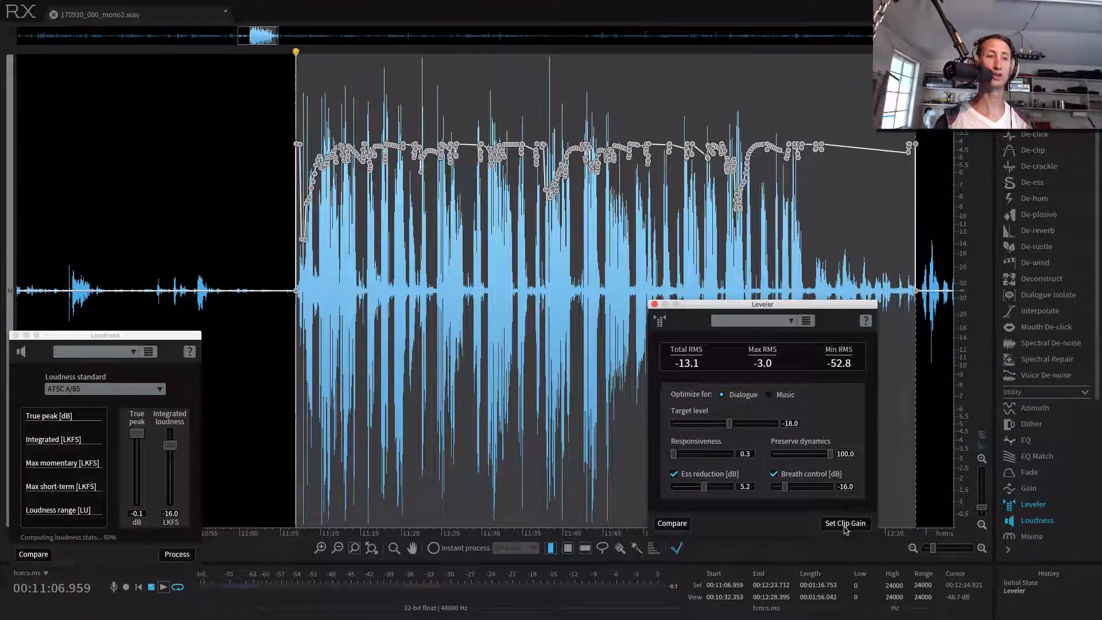
- Play the passage leveled with the fastest Responsiveness from about 00:11:07
{"action": "key", "text": "space"}
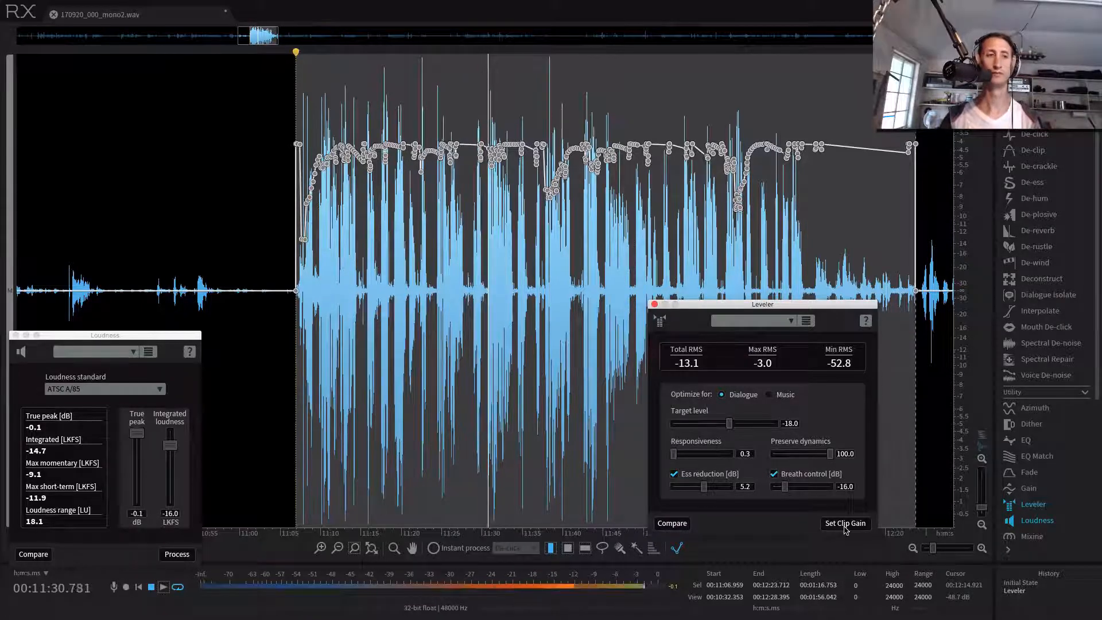
{"action": "left_click", "coordinate": [845, 523]}
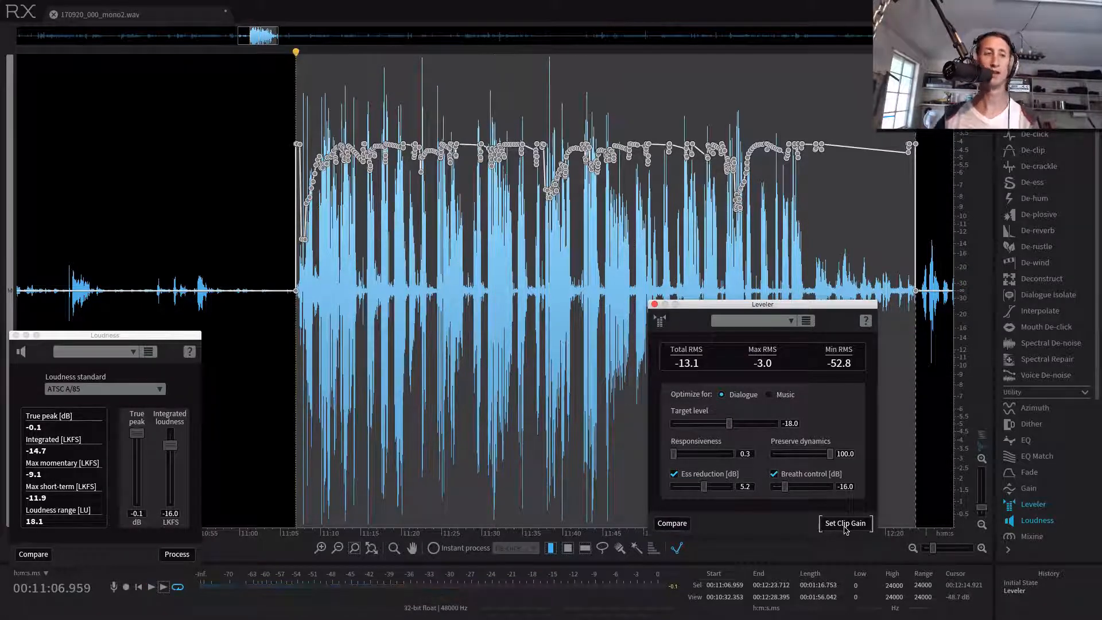